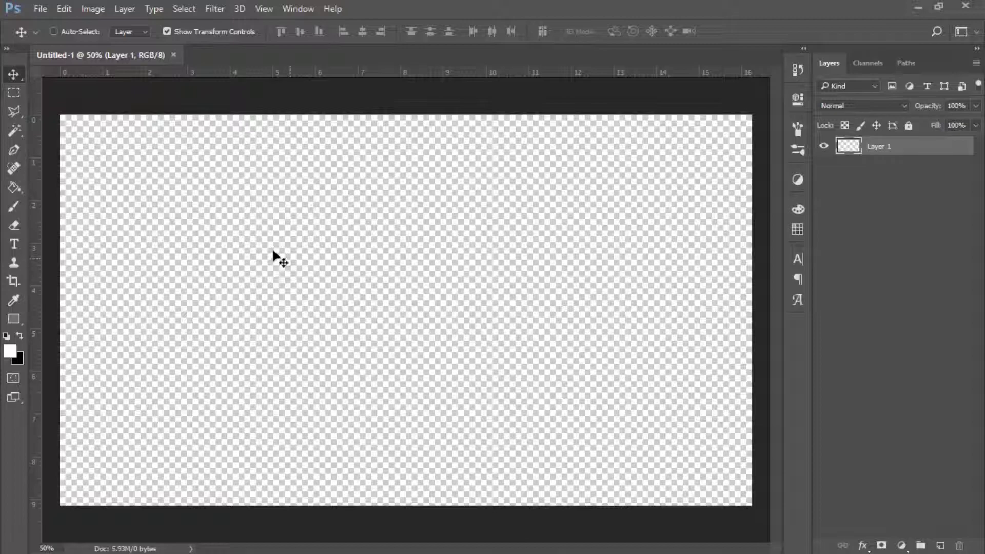
# - Draw a wide rounded rectangle with 10 px corners and give it a dark grey fill
pyautogui.click(18, 319)
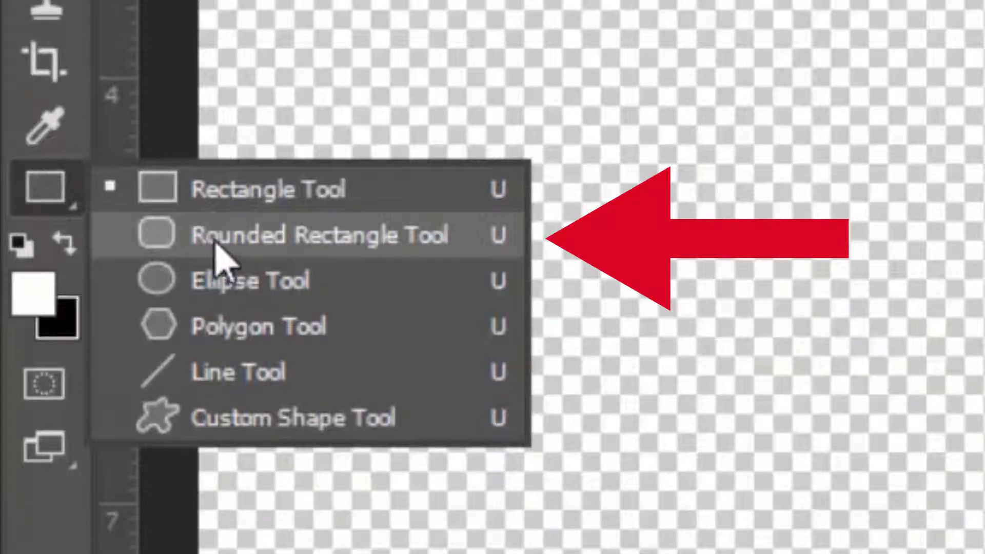
pyautogui.click(439, 251)
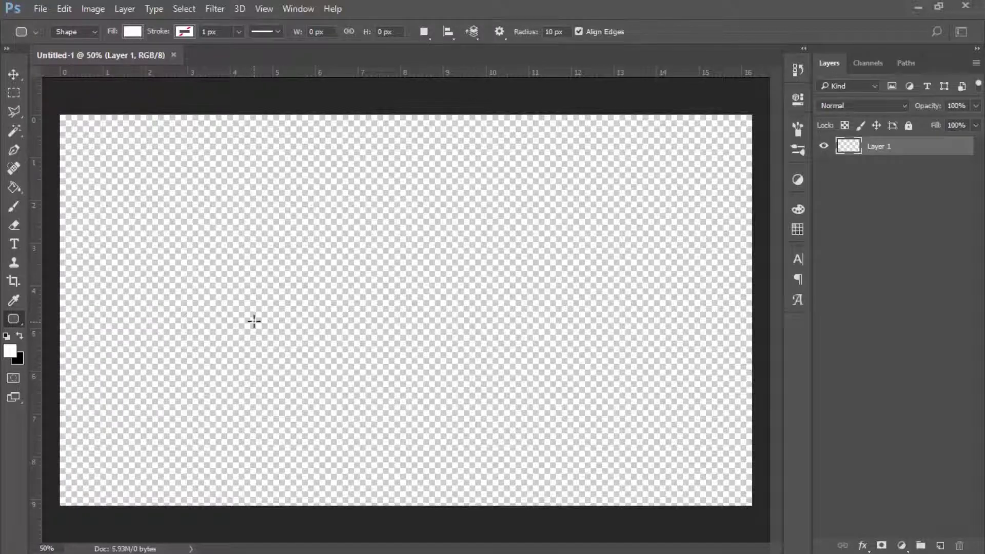
pyautogui.moveTo(254, 321); pyautogui.dragTo(474, 373)
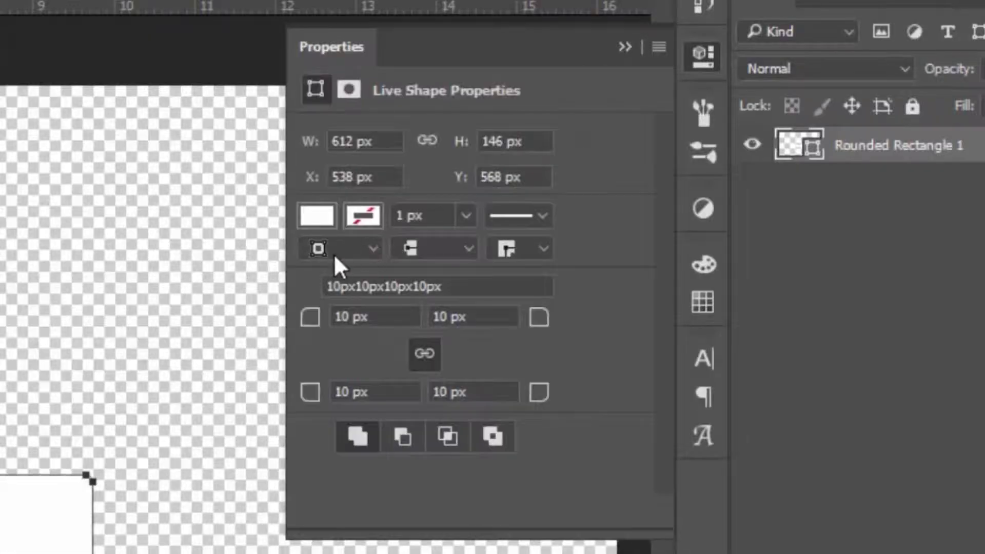
pyautogui.click(313, 216)
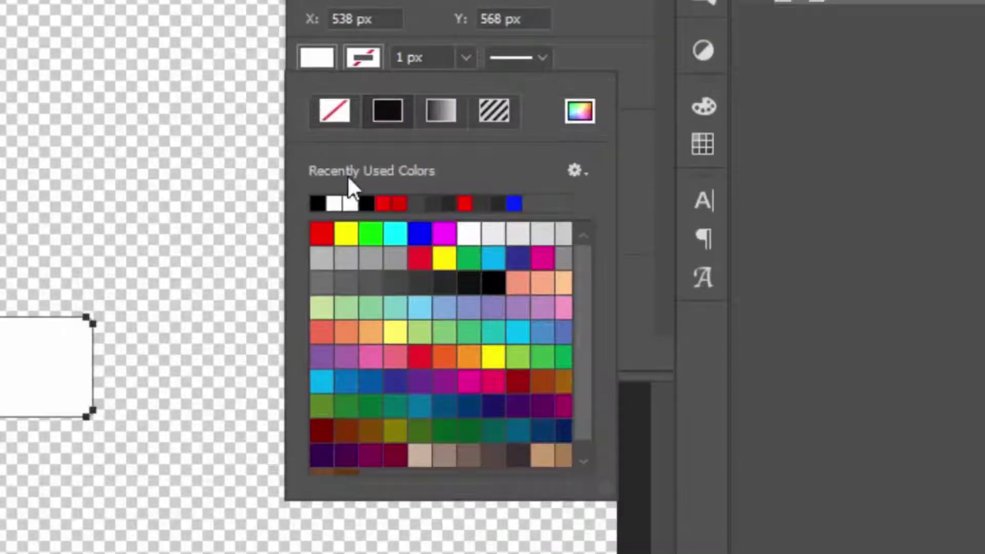
pyautogui.click(414, 282)
pyautogui.click(409, 277)
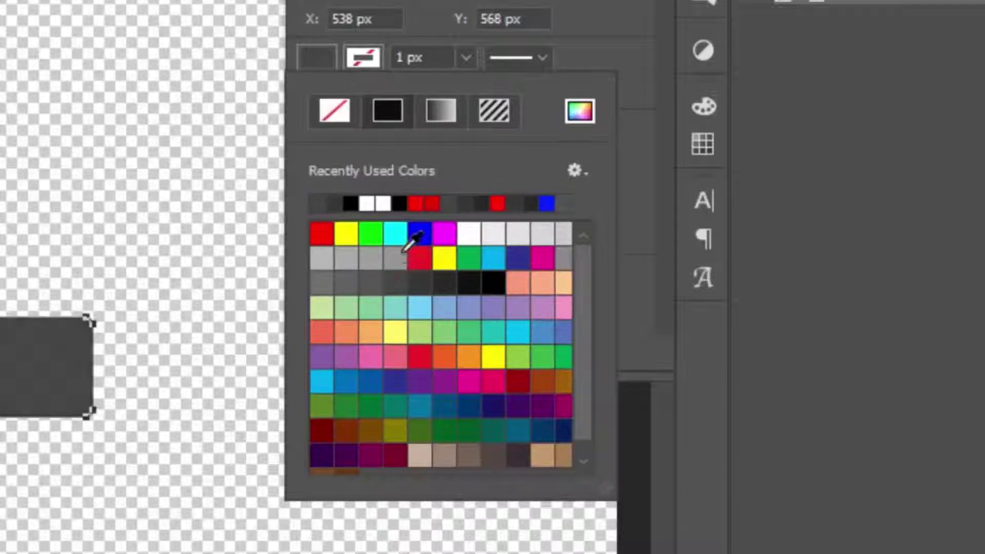
pyautogui.press('Return')
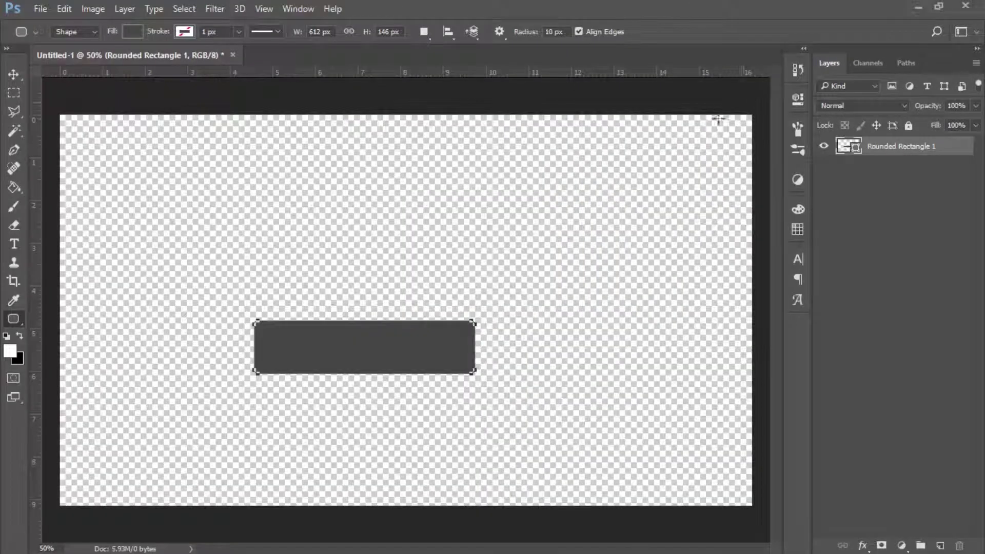
# - Centre the rounded rectangle on the canvas, then clear the selection
pyautogui.hotkey('ctrl', 'a')
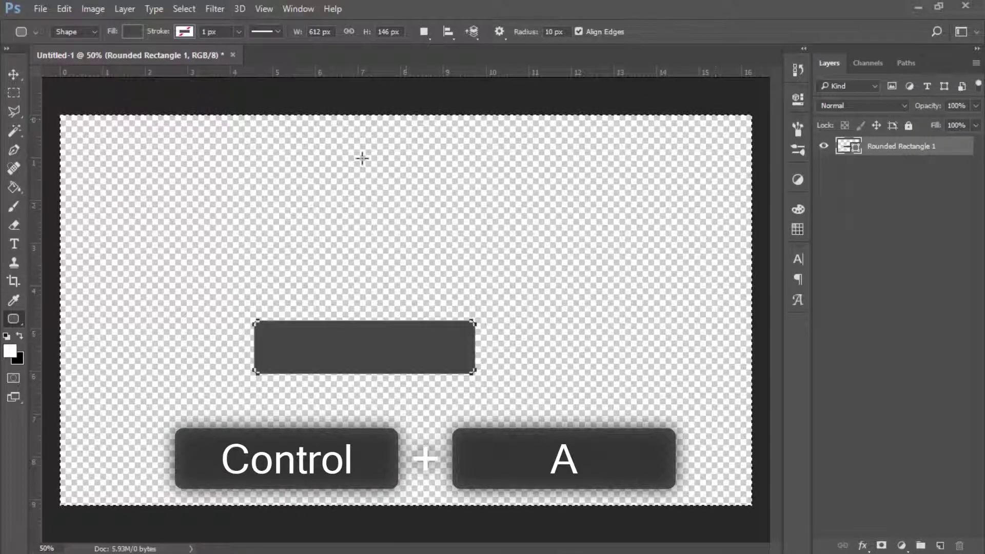
pyautogui.click(14, 75)
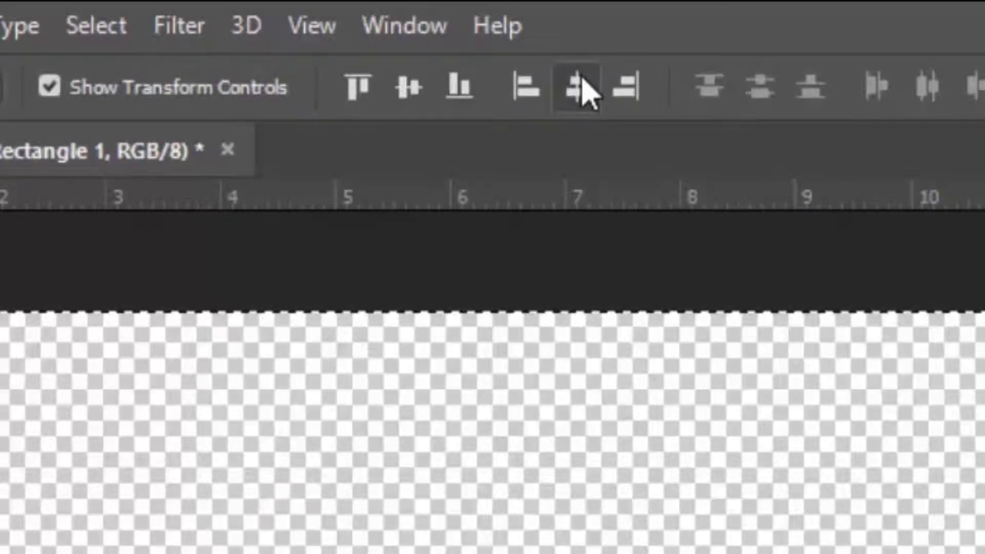
pyautogui.click(582, 90)
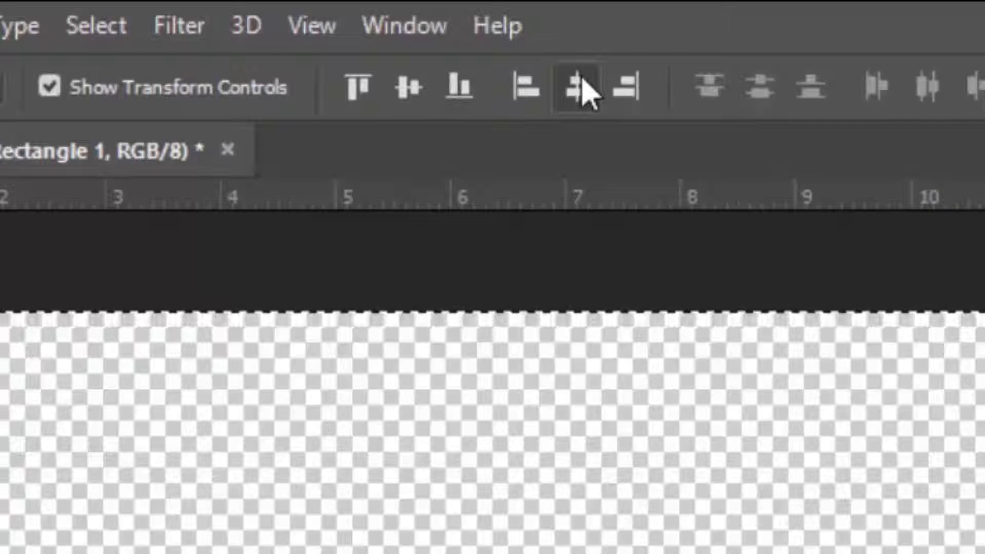
pyautogui.hotkey('ctrl', 'd')
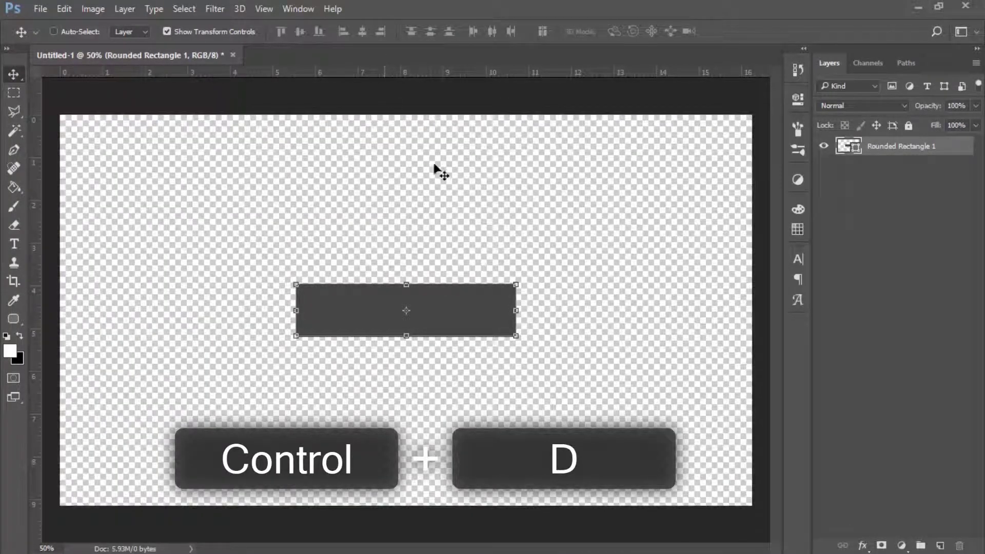
# - Add a new layer and name it Small Square
pyautogui.click(940, 546)
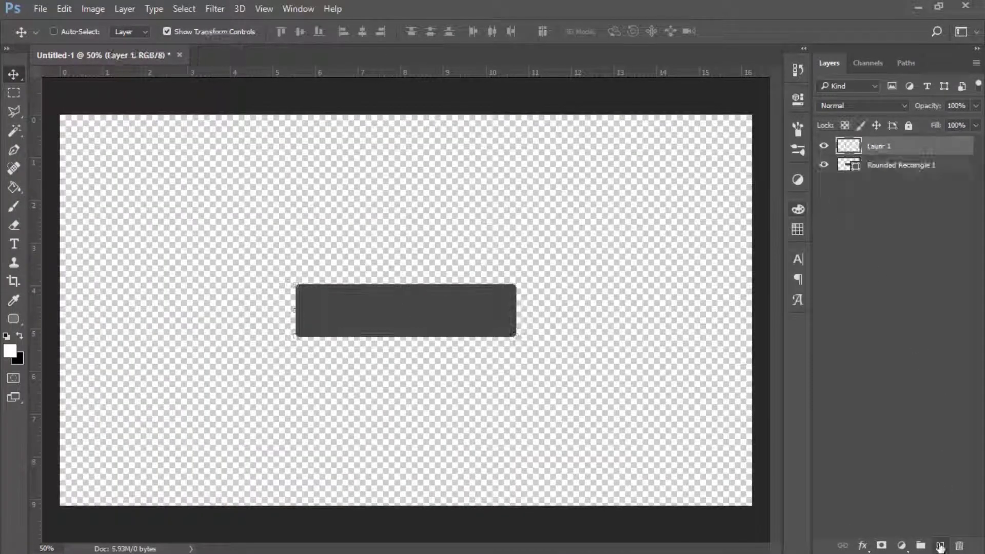
pyautogui.click(903, 167)
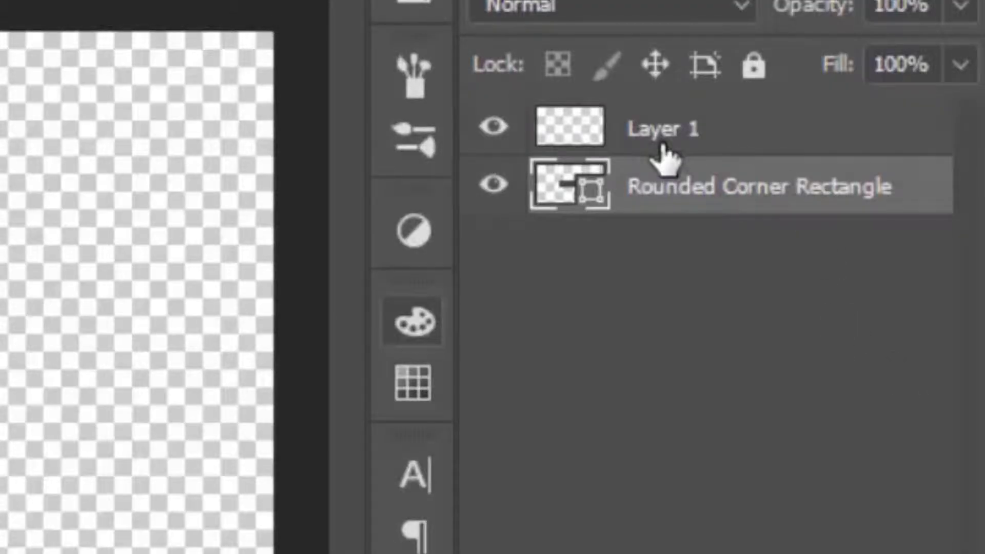
pyautogui.doubleClick(879, 150)
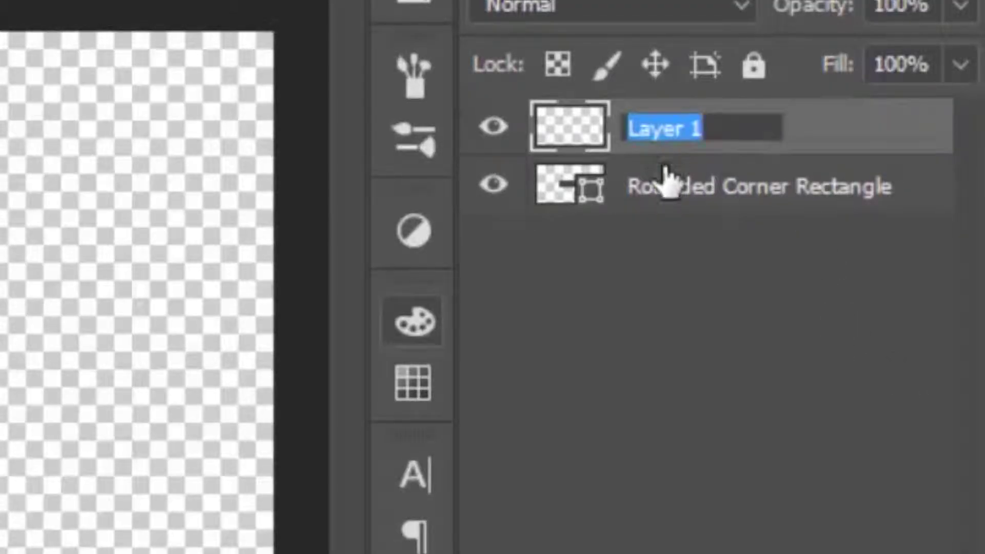
pyautogui.write('Small ')
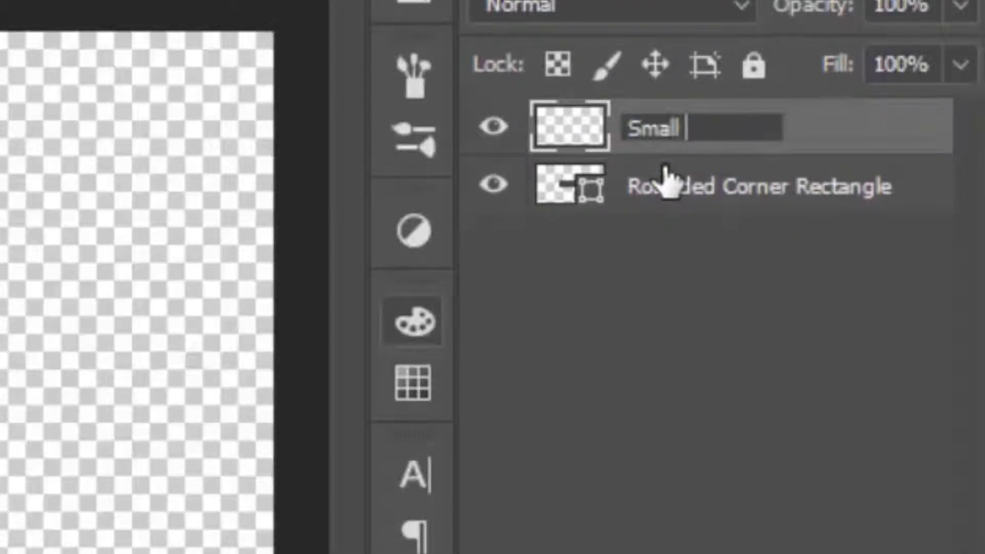
pyautogui.write('Square')
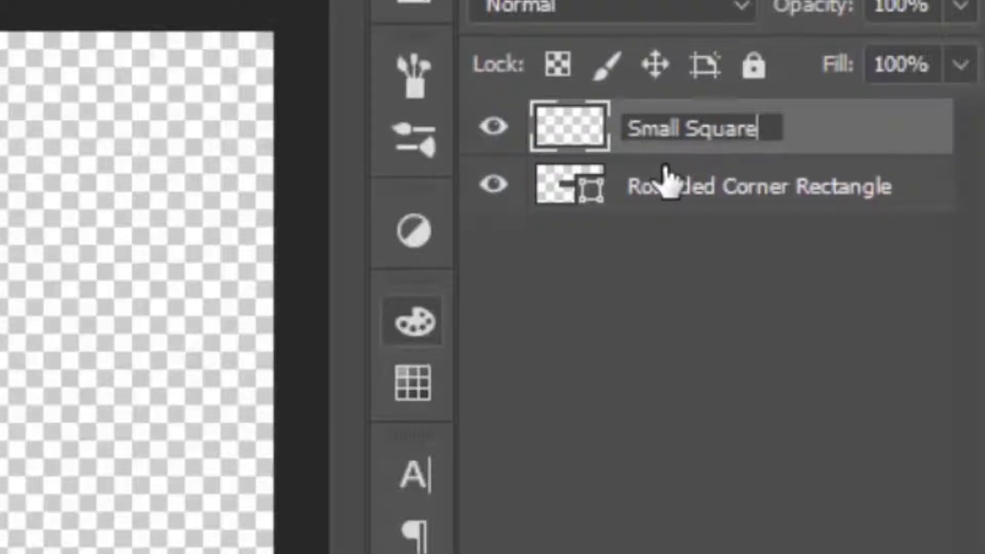
pyautogui.press('Return')
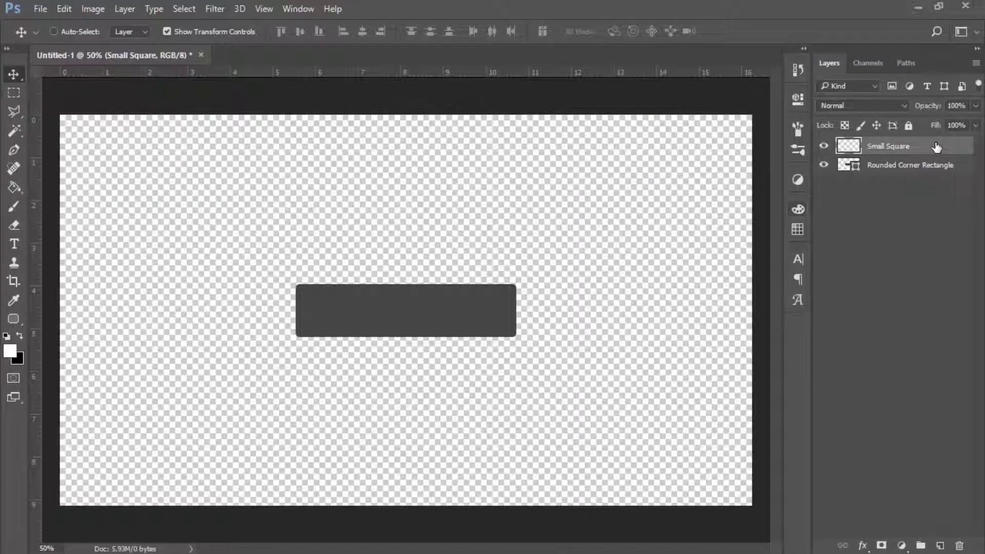
# - Draw a 90 × 90 px dark grey square upper-left of the rectangle
pyautogui.rightClick(13, 319)
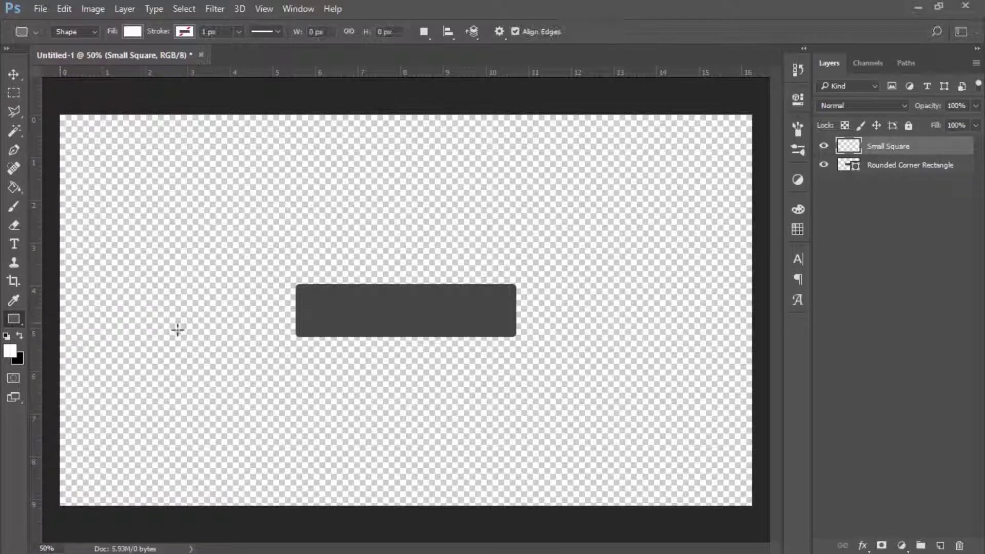
pyautogui.press('shift')
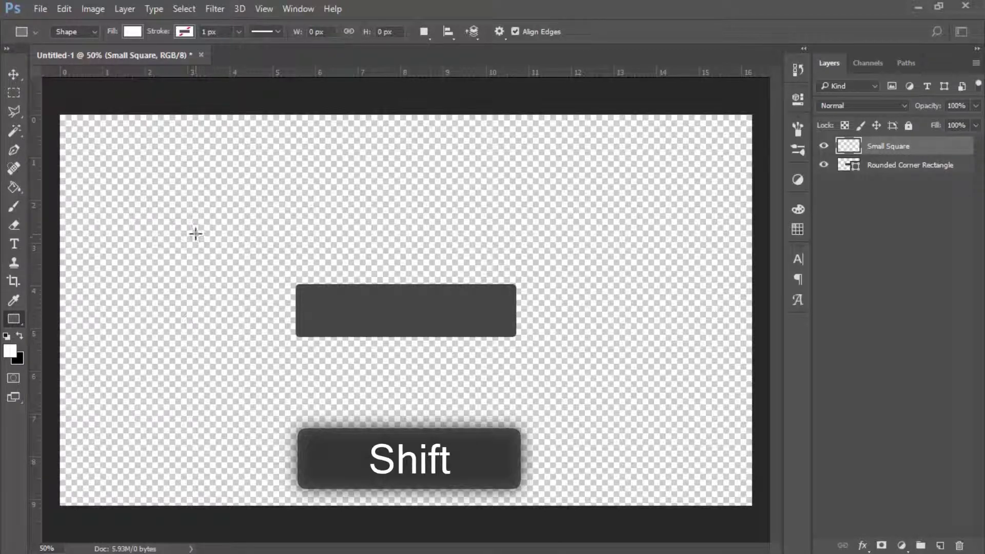
pyautogui.moveTo(195, 234); pyautogui.dragTo(226, 272)
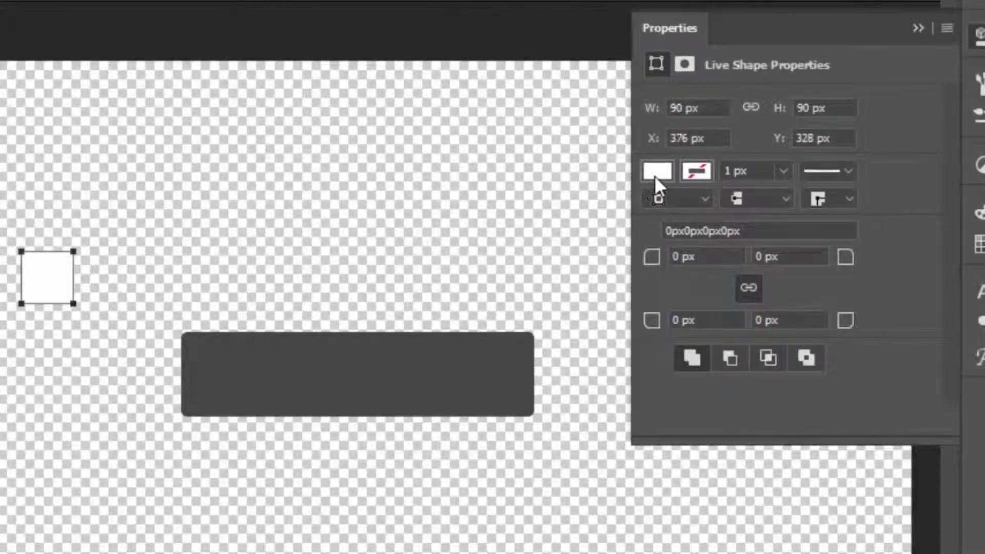
pyautogui.click(657, 172)
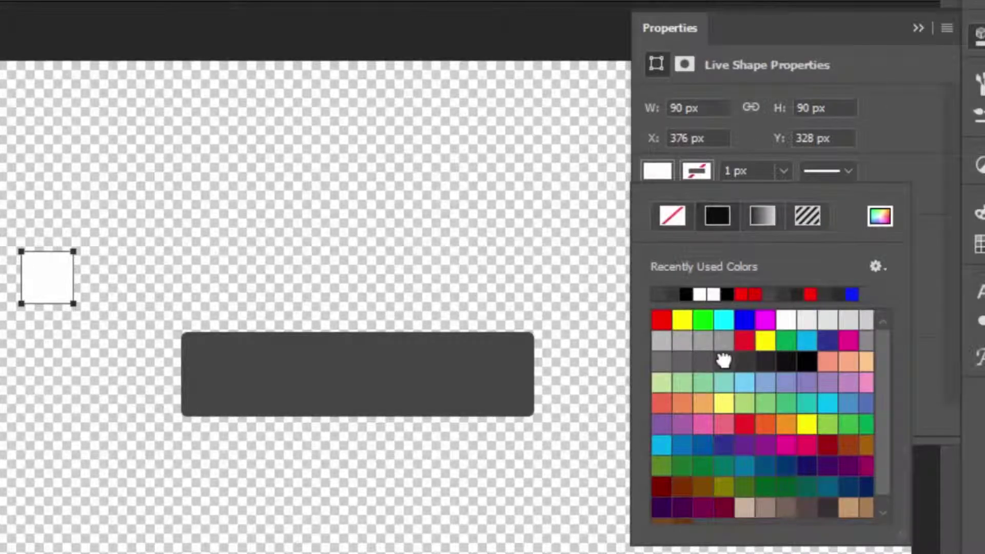
pyautogui.click(723, 361)
pyautogui.click(919, 27)
pyautogui.click(919, 27)
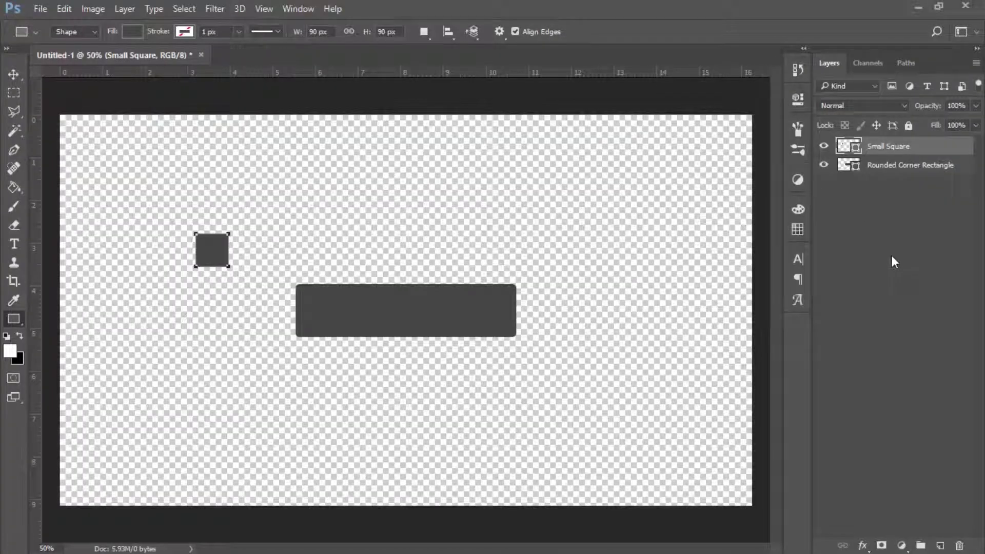
# - Centre the small square on the canvas and nudge it up above the rectangle
pyautogui.hotkey('ctrl', 'a')
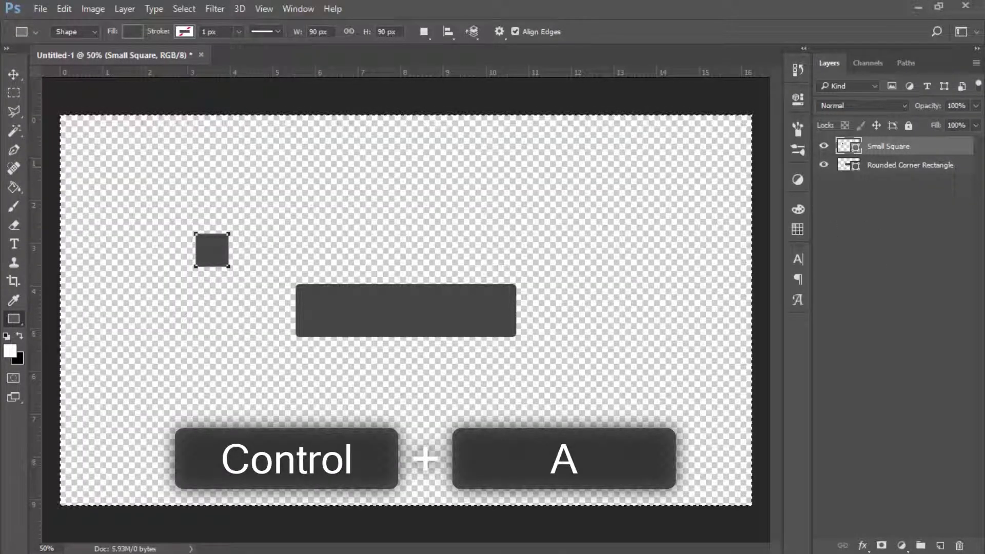
pyautogui.click(13, 74)
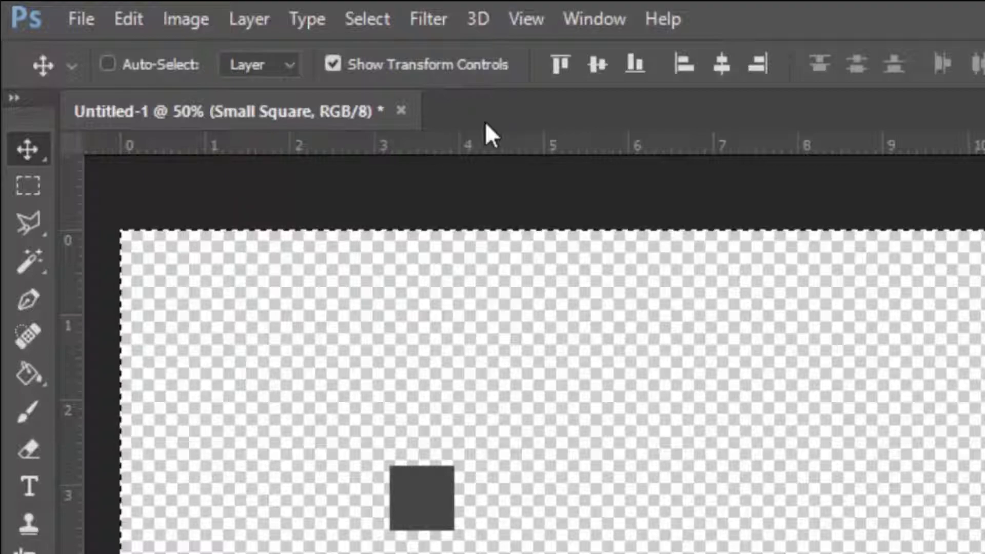
pyautogui.click(599, 65)
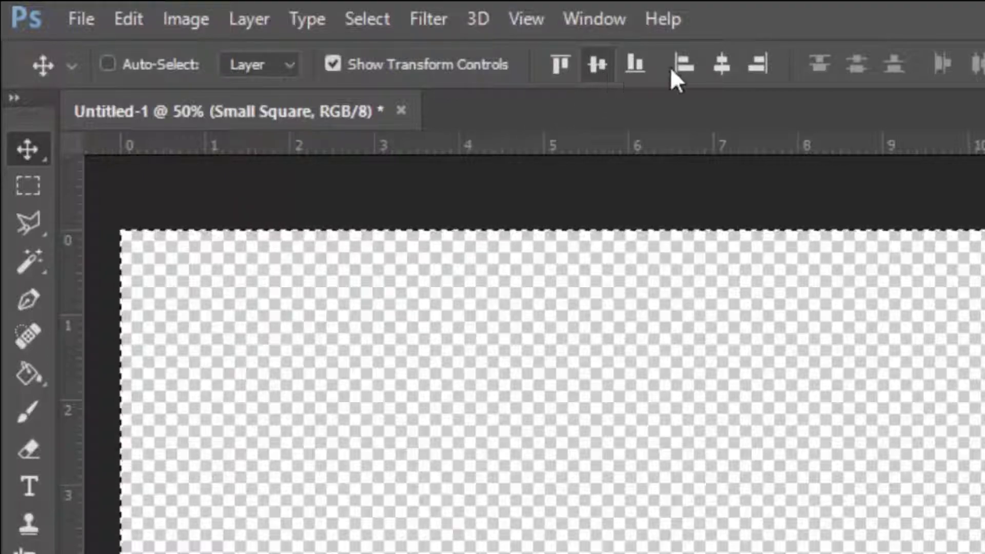
pyautogui.click(721, 65)
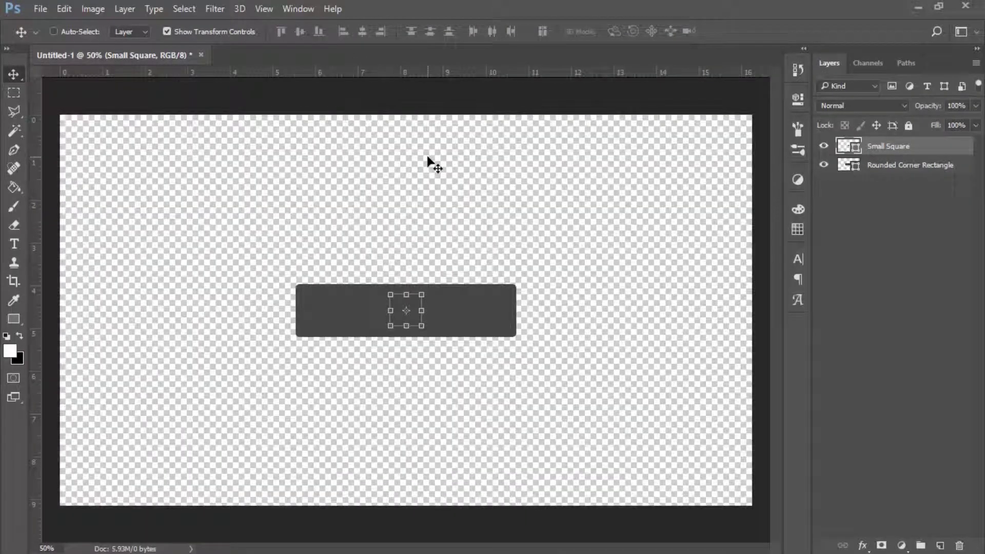
pyautogui.hotkey('shift', 'Up')
pyautogui.hotkey('shift', 'Up')
pyautogui.hotkey('shift', 'Up')
pyautogui.hotkey('shift', 'Up')
pyautogui.hotkey('shift', 'Up')
pyautogui.hotkey('shift', 'Up')
pyautogui.hotkey('shift', 'Up')
pyautogui.hotkey('shift', 'Up')
pyautogui.hotkey('shift', 'Up')
pyautogui.hotkey('shift', 'Up')
pyautogui.hotkey('shift', 'Up')
pyautogui.hotkey('shift', 'Up')
pyautogui.hotkey('shift', 'Up')
pyautogui.hotkey('shift', 'Up')
pyautogui.hotkey('shift', 'Up')
pyautogui.hotkey('shift', 'Up')
pyautogui.hotkey('shift', 'Up')
pyautogui.hotkey('shift', 'Up')
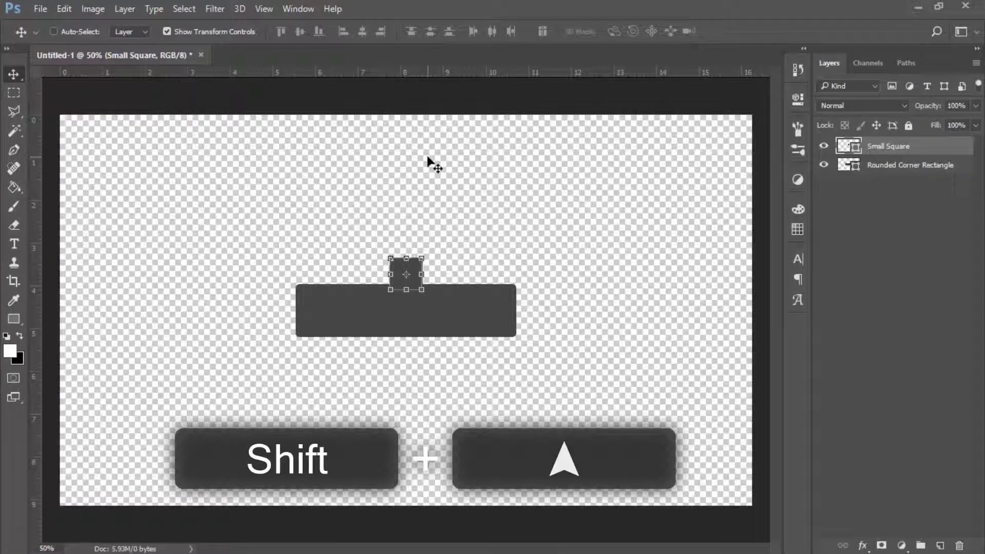
pyautogui.hotkey('shift', 'Up')
pyautogui.hotkey('shift', 'Up')
pyautogui.hotkey('shift', 'Up')
pyautogui.hotkey('shift', 'Up')
pyautogui.hotkey('shift', 'Up')
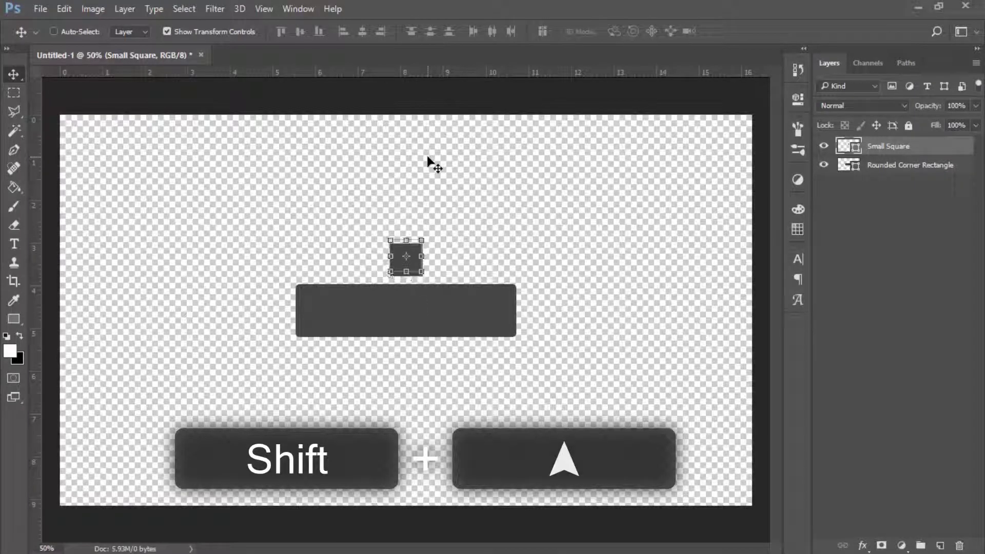
pyautogui.hotkey('ctrl', 'a')
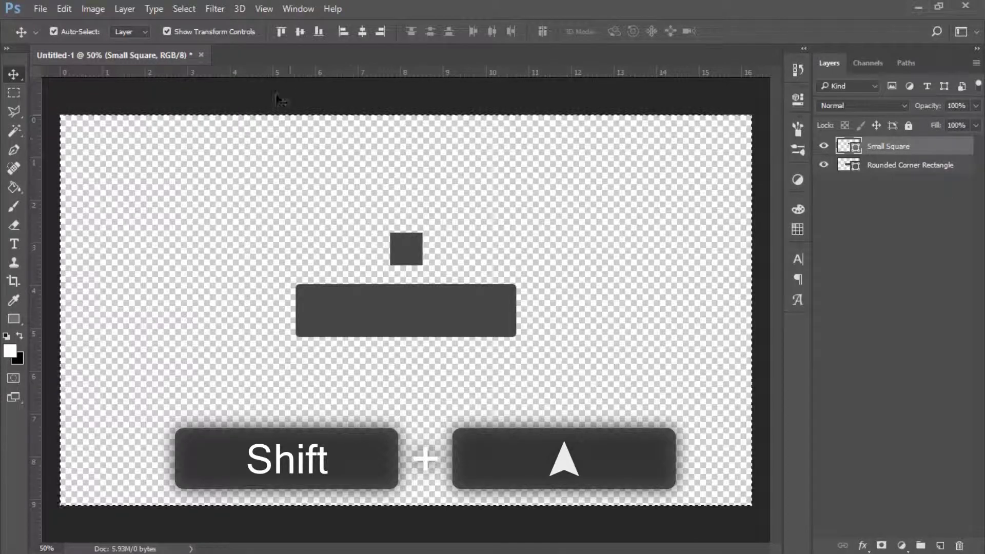
pyautogui.click(299, 32)
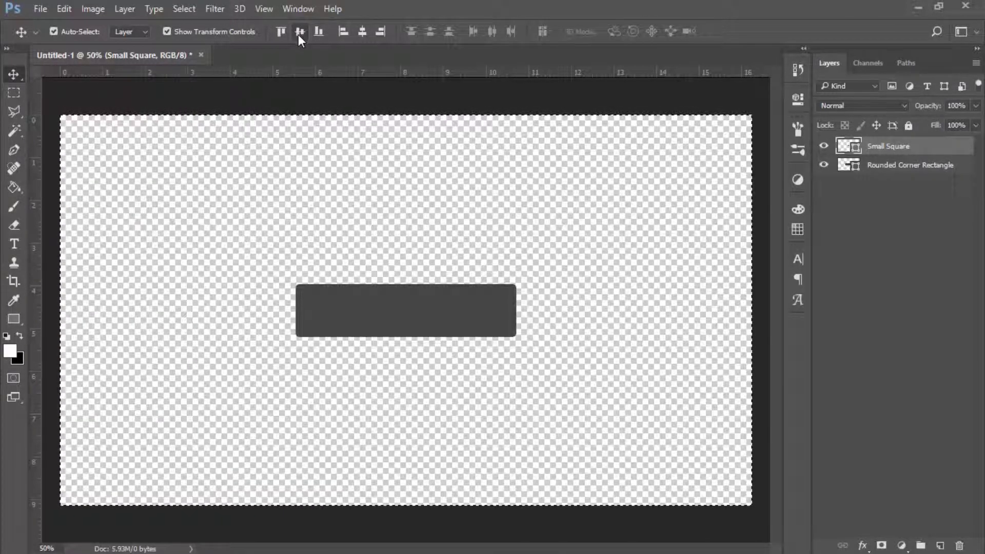
pyautogui.hotkey('ctrl', 'd')
pyautogui.hotkey('shift', 'Up')
pyautogui.hotkey('shift', 'Up')
pyautogui.hotkey('shift', 'Up')
pyautogui.hotkey('shift', 'Up')
pyautogui.hotkey('shift', 'Up')
pyautogui.hotkey('shift', 'Up')
pyautogui.hotkey('shift', 'Up')
pyautogui.hotkey('shift', 'Up')
pyautogui.hotkey('shift', 'Up')
pyautogui.hotkey('shift', 'Up')
pyautogui.hotkey('shift', 'Up')
pyautogui.hotkey('shift', 'Up')
pyautogui.hotkey('shift', 'Up')
pyautogui.hotkey('shift', 'Up')
pyautogui.hotkey('shift', 'Up')
pyautogui.hotkey('shift', 'Up')
pyautogui.hotkey('shift', 'Up')
pyautogui.hotkey('shift', 'Up')
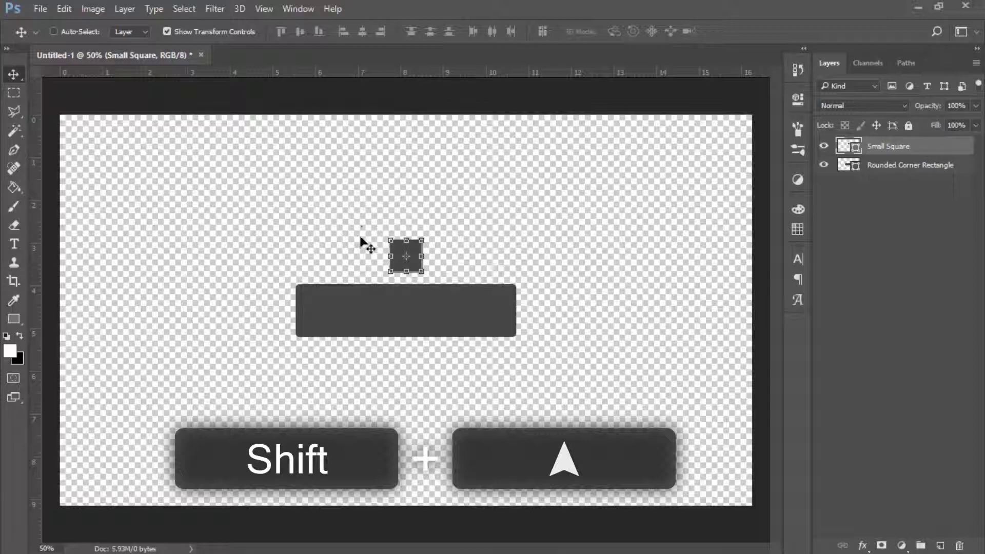
# - Rotate the square 45° into a diamond and nudge it onto the rectangle's top edge
pyautogui.hotkey('ctrl', 't')
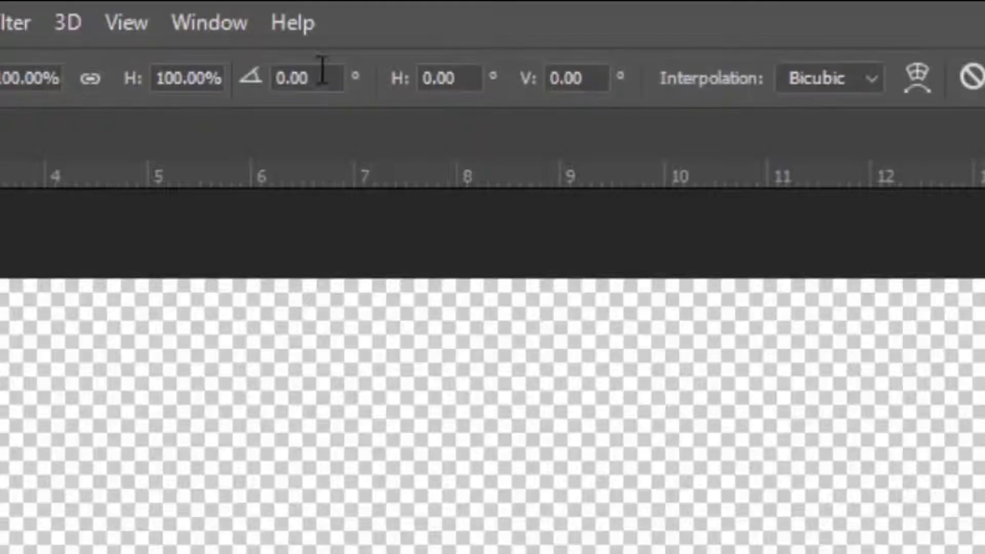
pyautogui.click(250, 85)
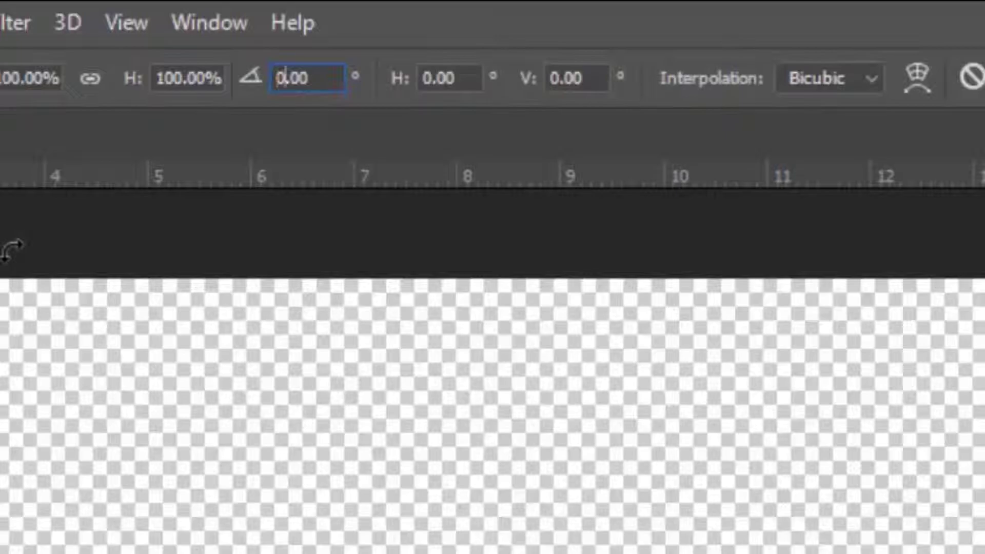
pyautogui.press('BackSpace')
pyautogui.write('45')
pyautogui.press('Return')
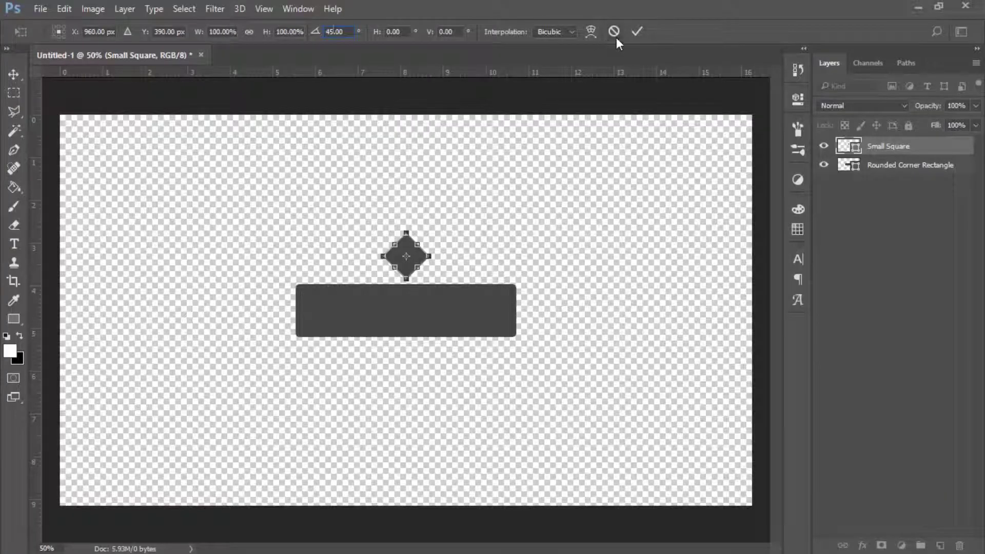
pyautogui.press('Return')
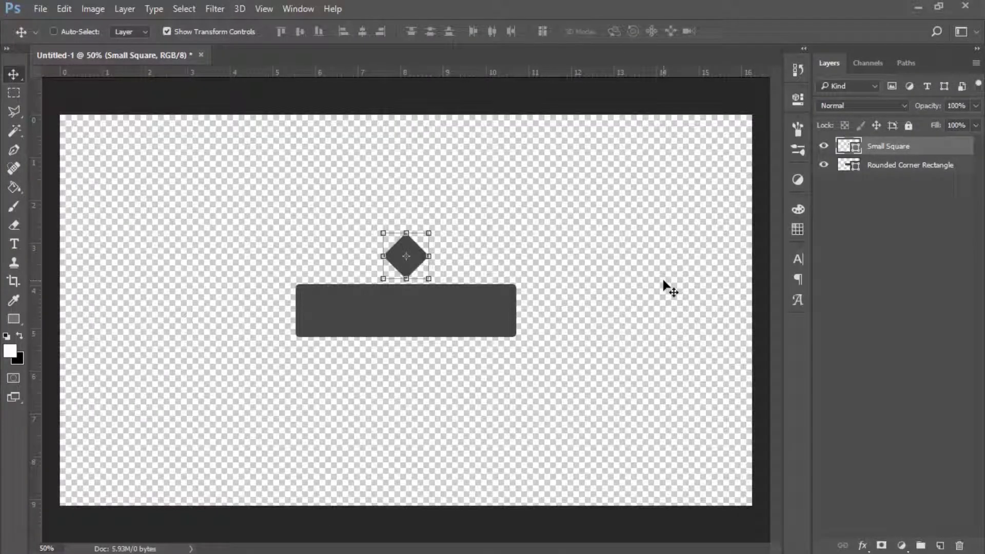
pyautogui.hotkey('shift', 'Down')
pyautogui.hotkey('shift', 'Down')
pyautogui.hotkey('shift', 'Down')
pyautogui.hotkey('shift', 'Down')
pyautogui.hotkey('shift', 'Down')
pyautogui.hotkey('shift', 'Down')
pyautogui.hotkey('shift', 'Down')
pyautogui.hotkey('shift', 'Down')
pyautogui.hotkey('shift', 'Down')
pyautogui.hotkey('shift', 'Down')
pyautogui.hotkey('shift', 'Down')
pyautogui.hotkey('shift', 'Down')
pyautogui.hotkey('shift', 'Down')
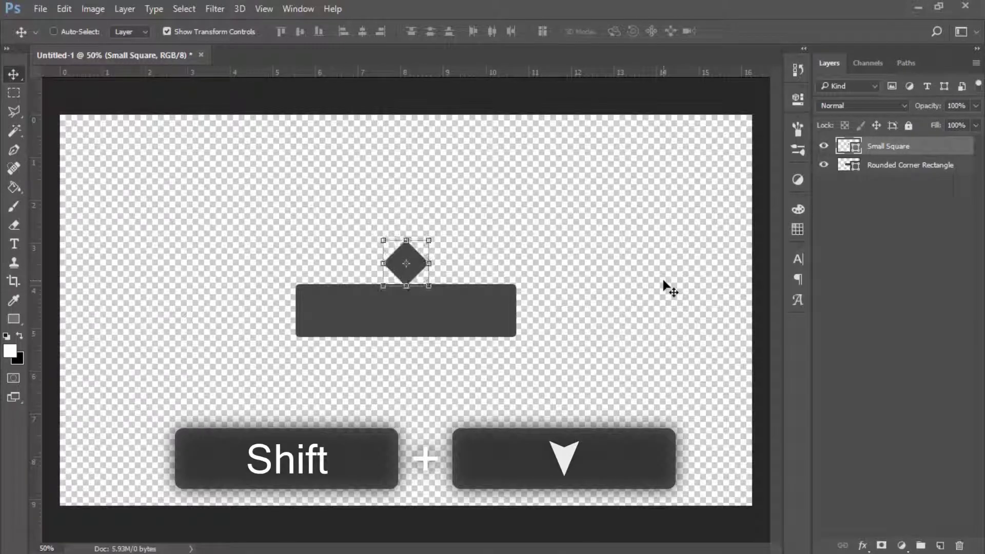
pyautogui.hotkey('shift', 'Down')
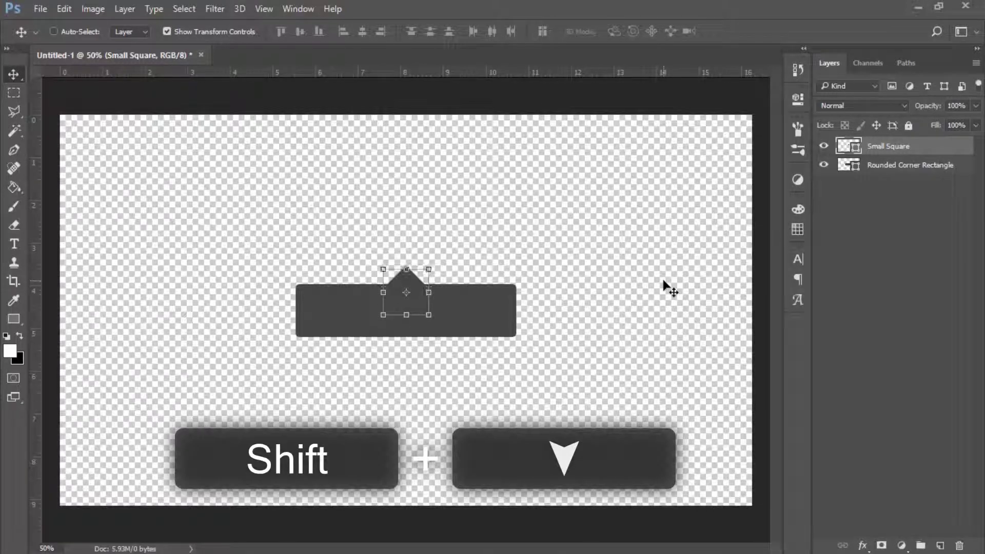
# - Select the diamond and Rounded Corner Rectangle layers and combine them with Merge Shapes
pyautogui.click(20, 92)
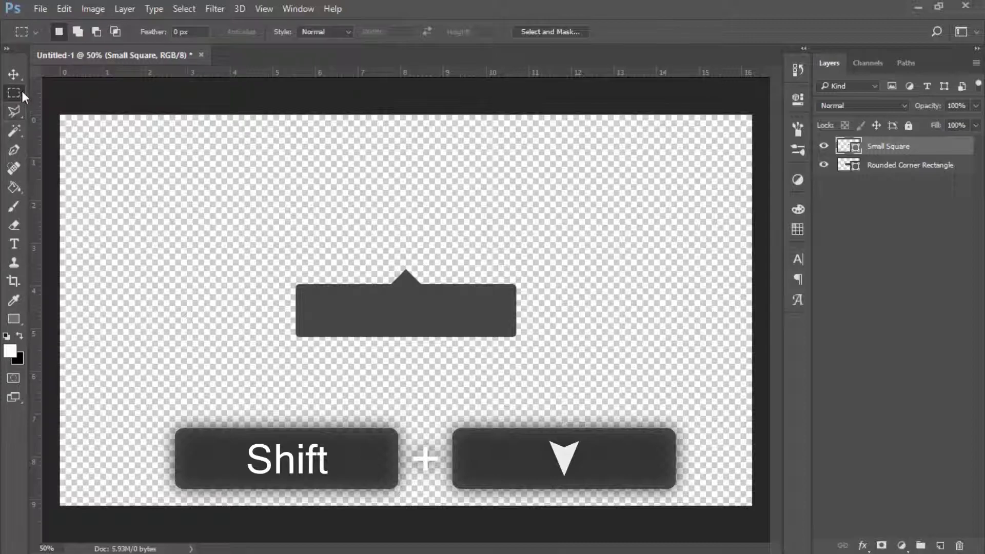
pyautogui.keyDown('shift'); pyautogui.click(920, 165); pyautogui.keyUp('shift')
pyautogui.press('shift')
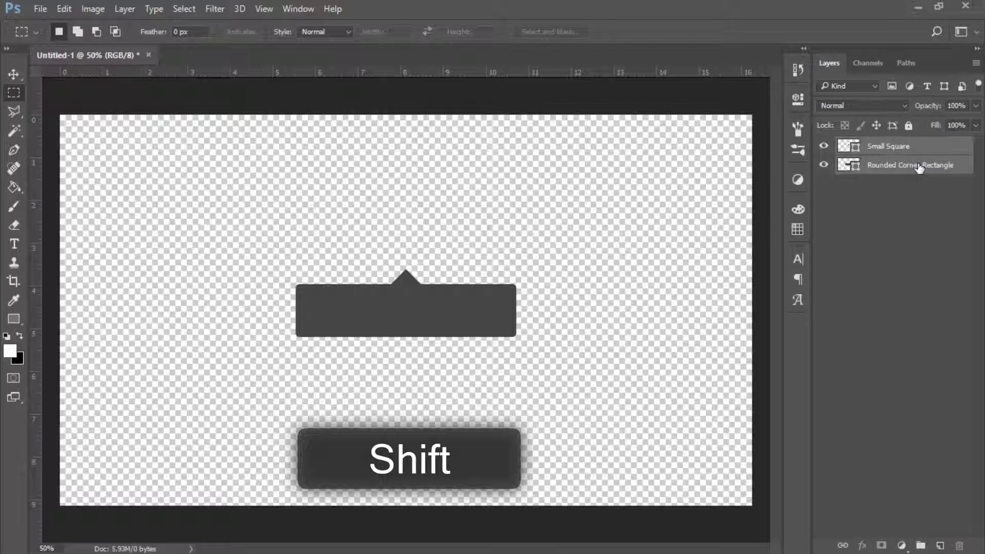
pyautogui.rightClick(901, 149)
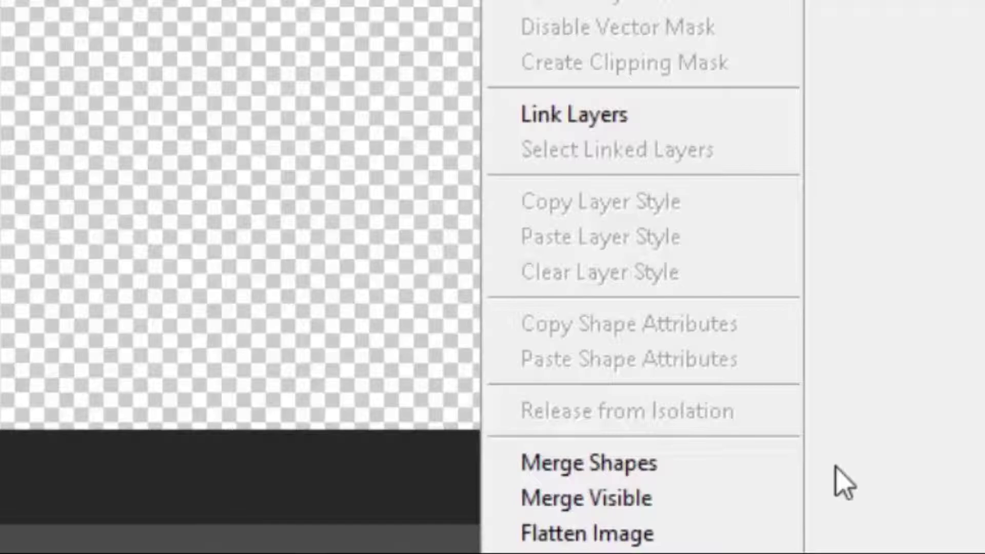
pyautogui.click(716, 518)
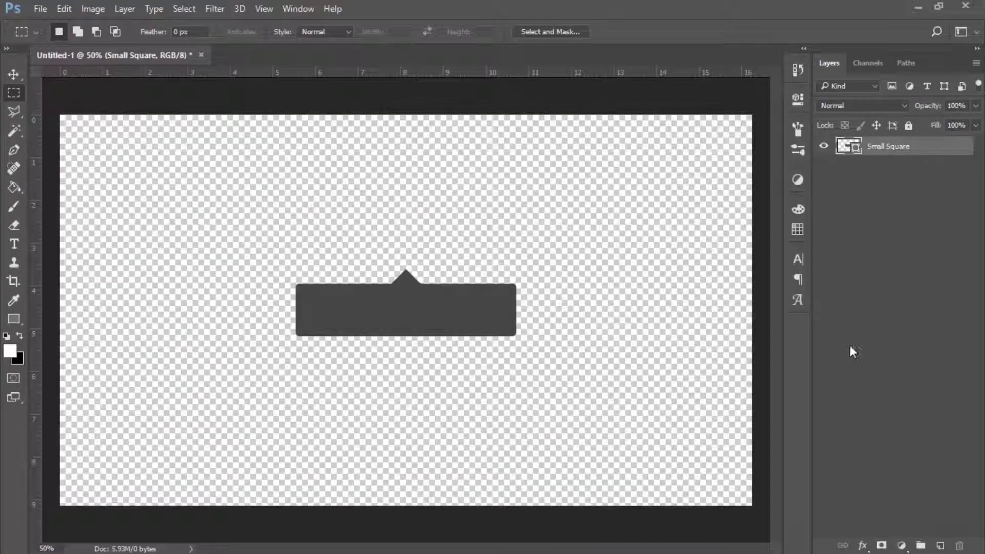
# - Rename the merged shape layer to Instagram Tag
pyautogui.doubleClick(881, 149)
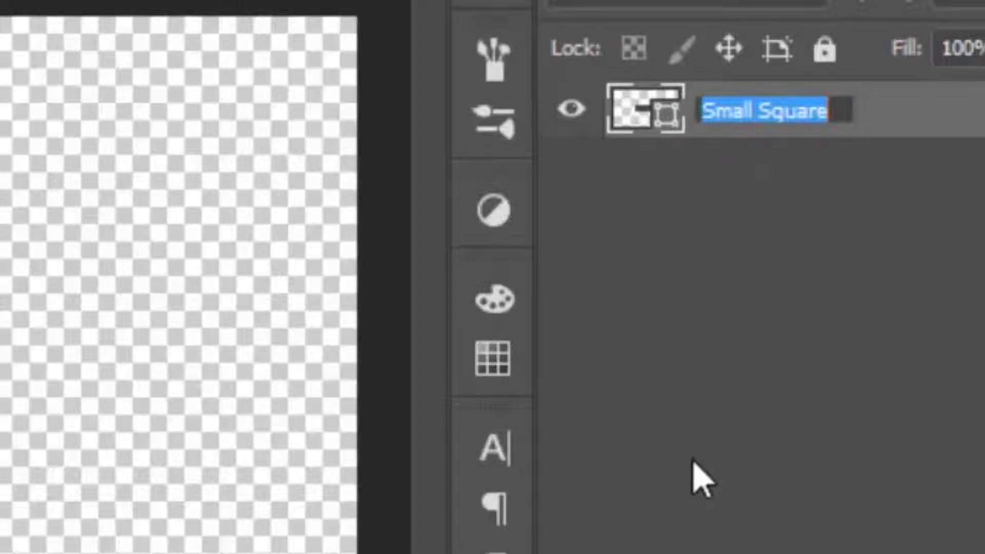
pyautogui.write('Instagram')
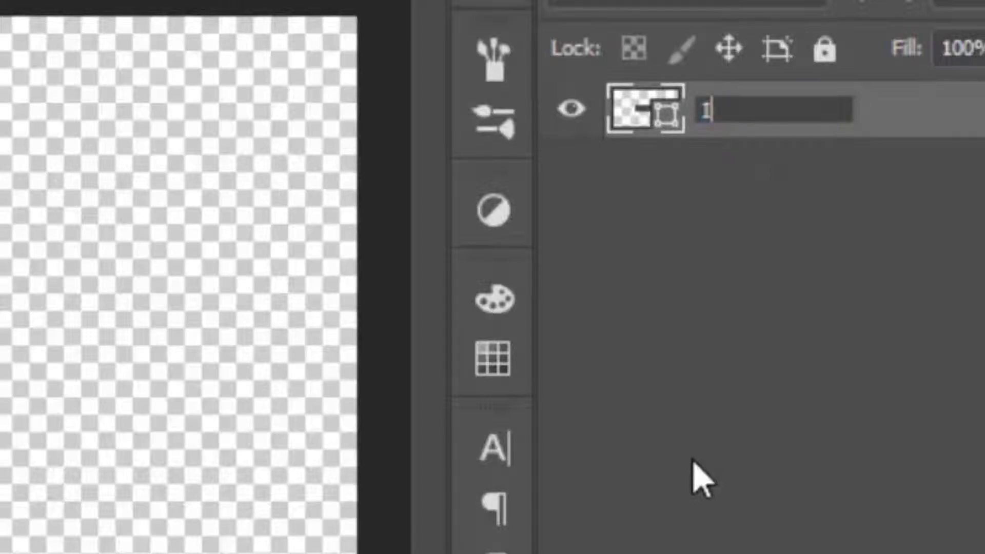
pyautogui.write(' Tag')
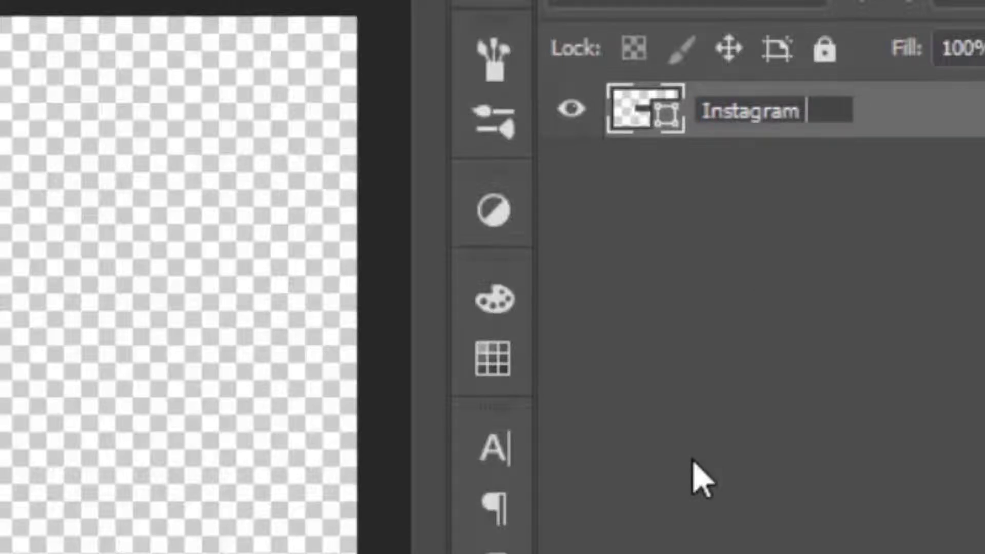
pyautogui.press('Return')
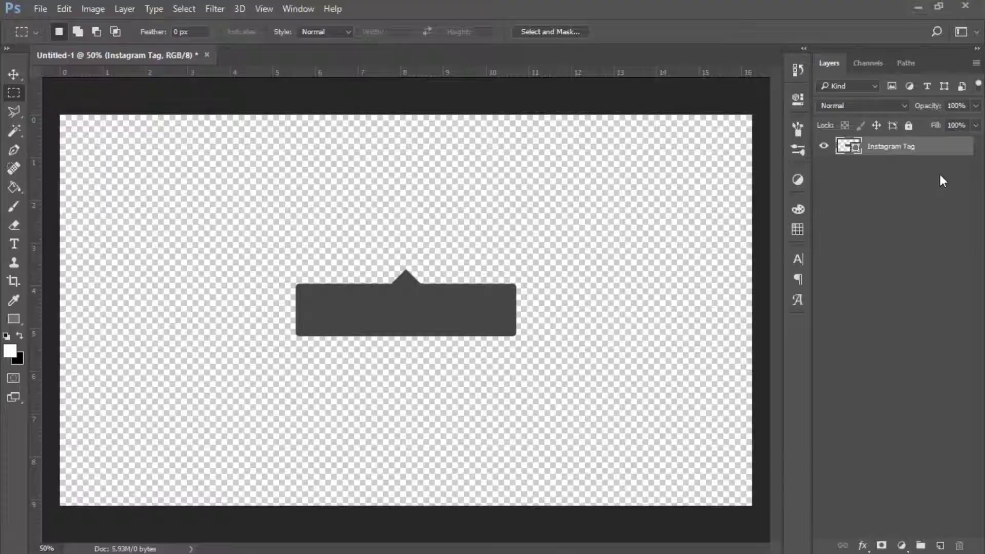
pyautogui.click(957, 107)
pyautogui.write('90')
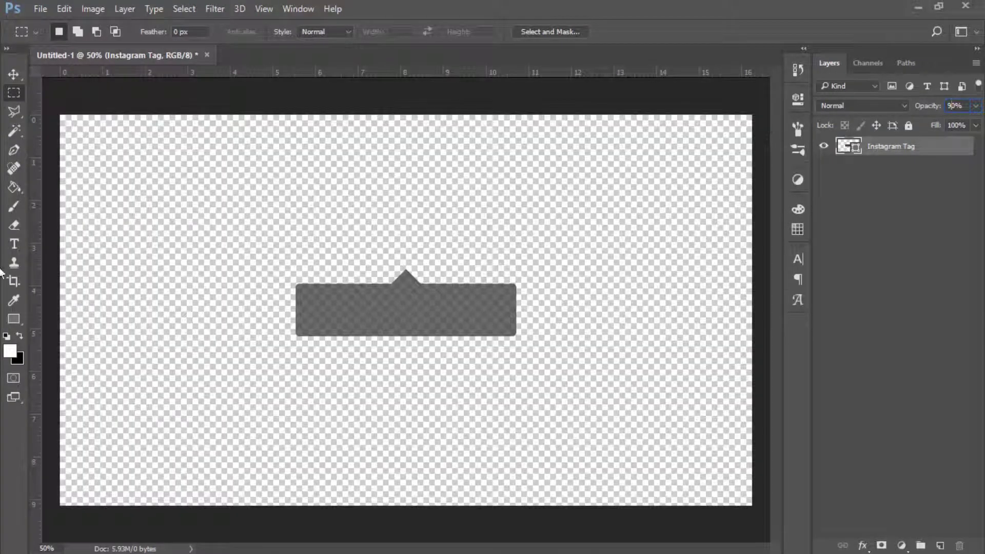
pyautogui.click(14, 244)
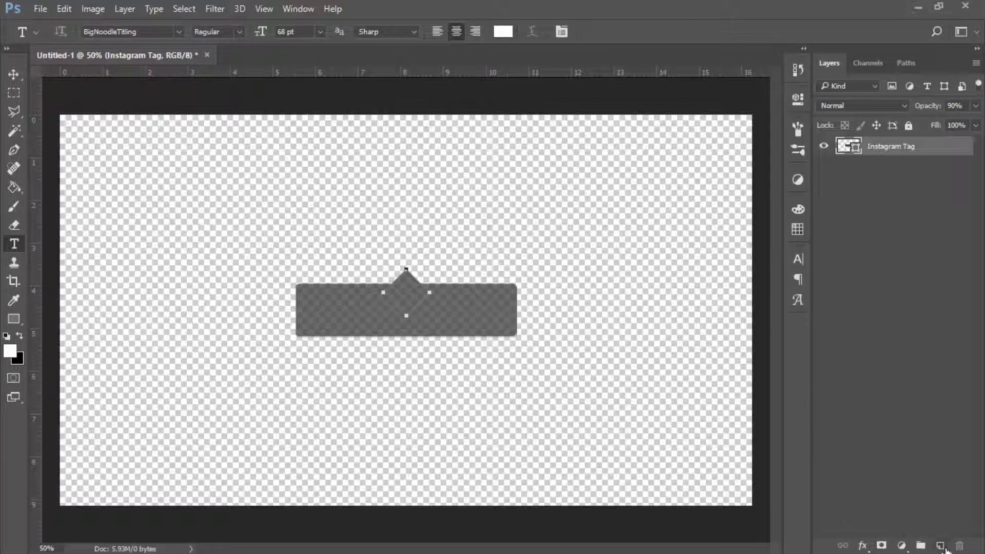
pyautogui.click(942, 547)
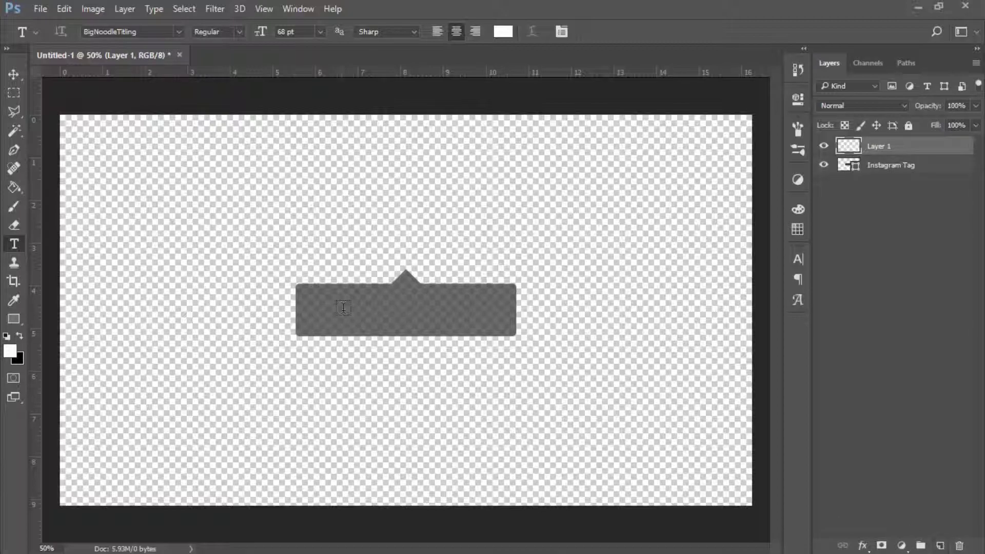
pyautogui.click(425, 331)
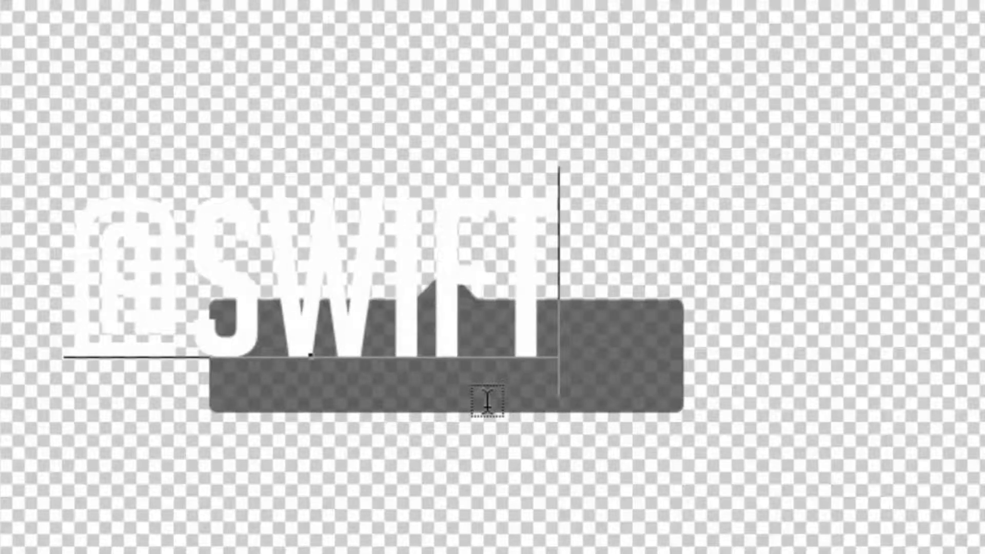
pyautogui.click(619, 33)
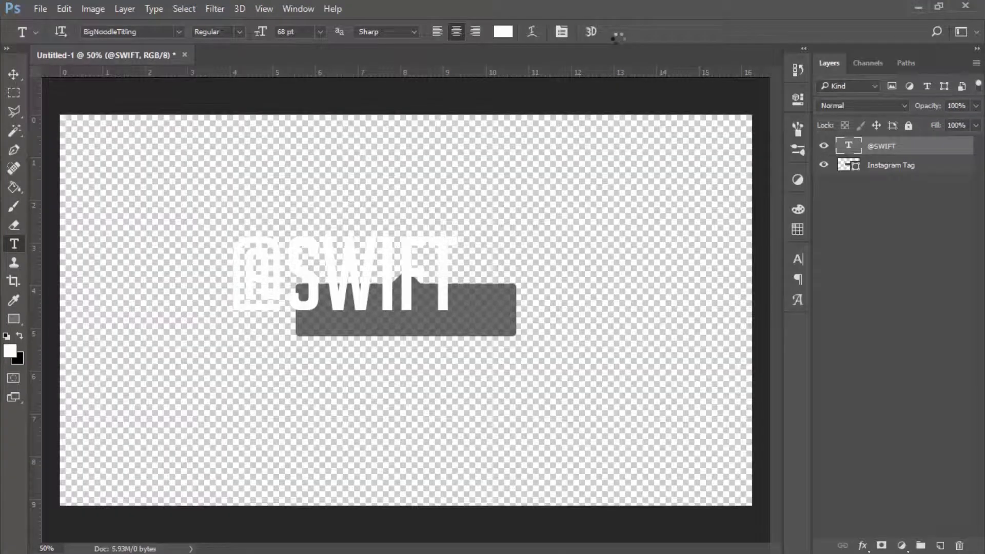
pyautogui.hotkey('ctrl', 'a')
pyautogui.click(14, 74)
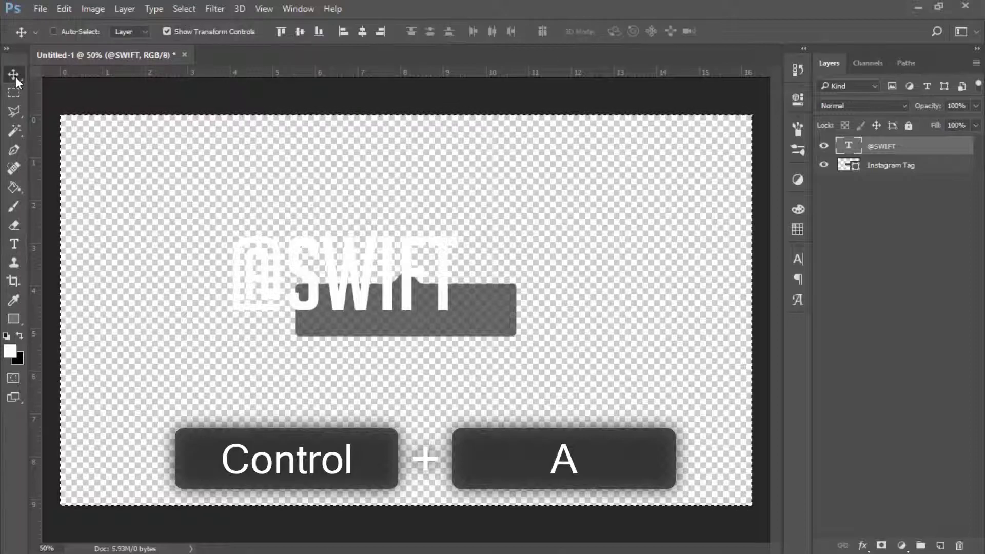
pyautogui.click(300, 32)
pyautogui.click(370, 33)
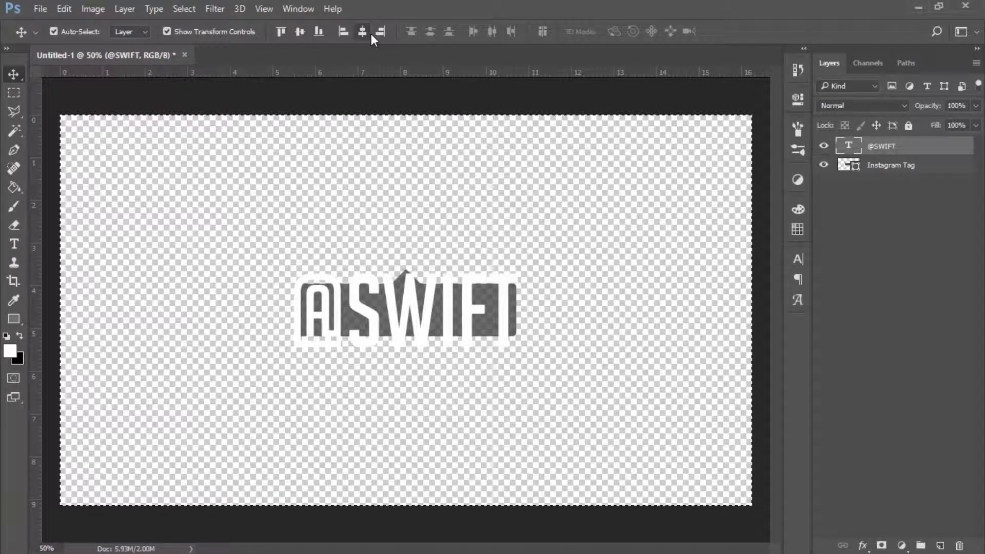
pyautogui.hotkey('ctrl', 'd')
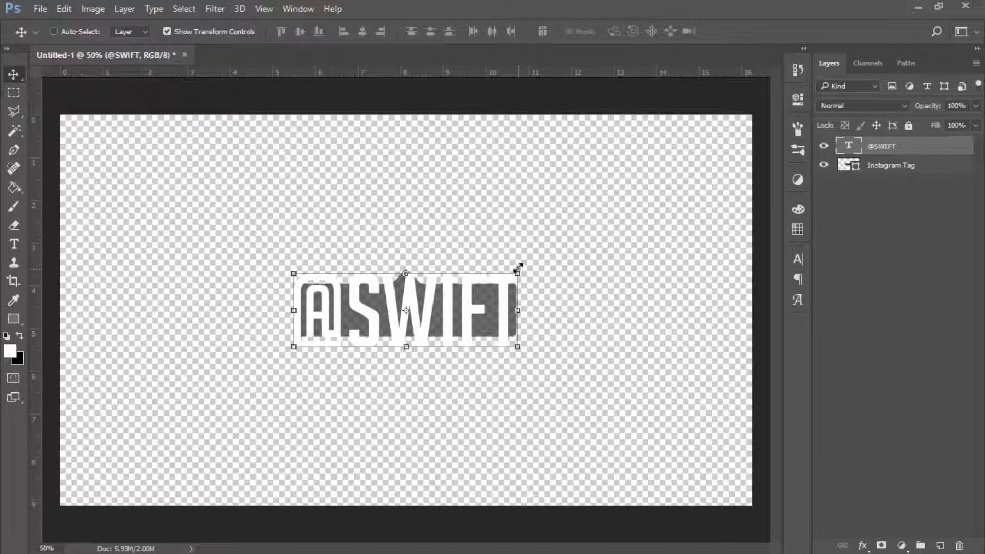
pyautogui.moveTo(512, 257); pyautogui.dragTo(517, 258)
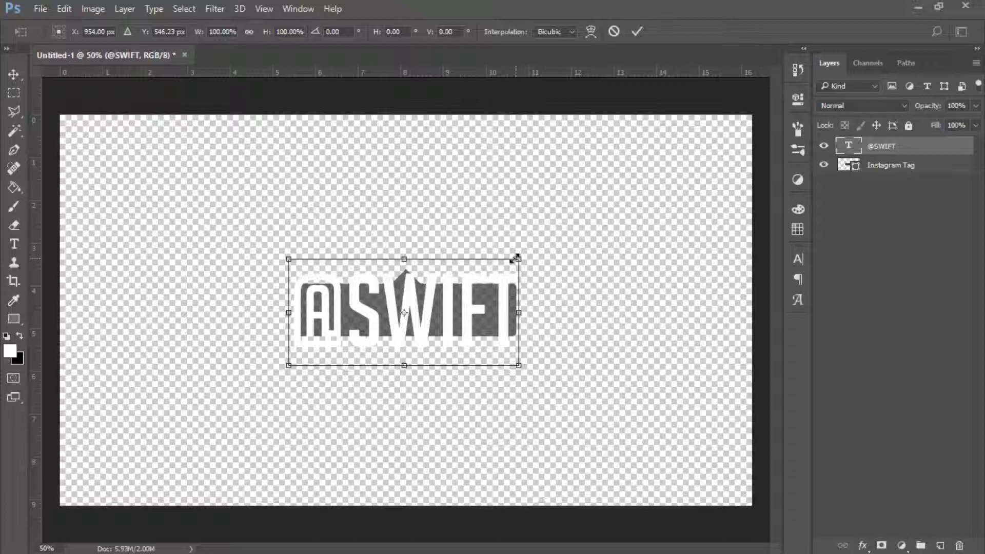
pyautogui.moveTo(517, 258); pyautogui.dragTo(452, 291)
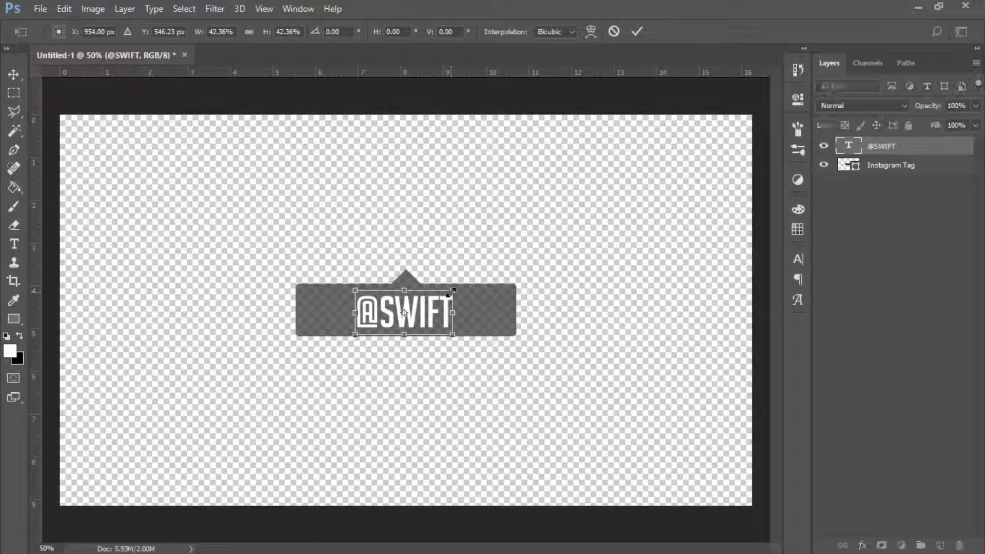
pyautogui.press('Return')
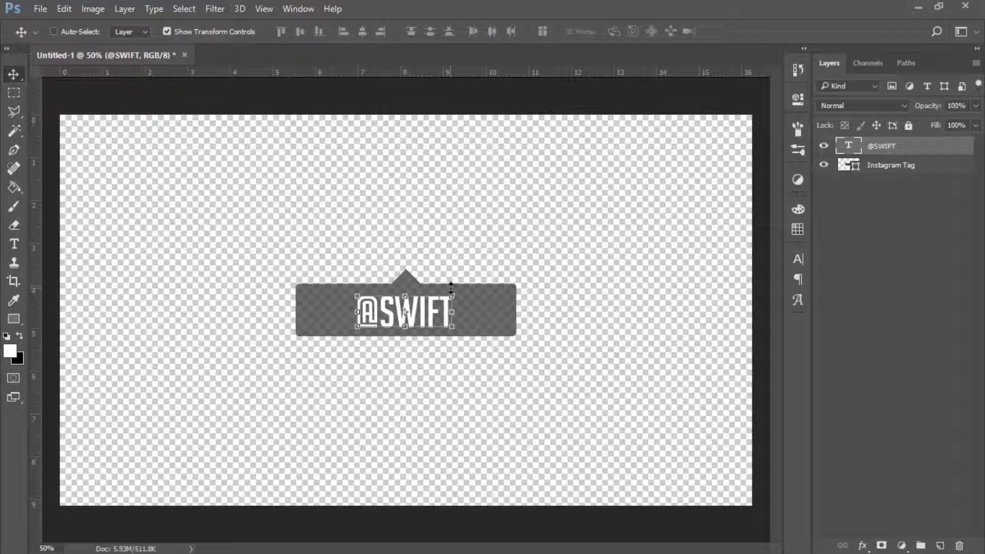
pyautogui.hotkey('shift', 'Left')
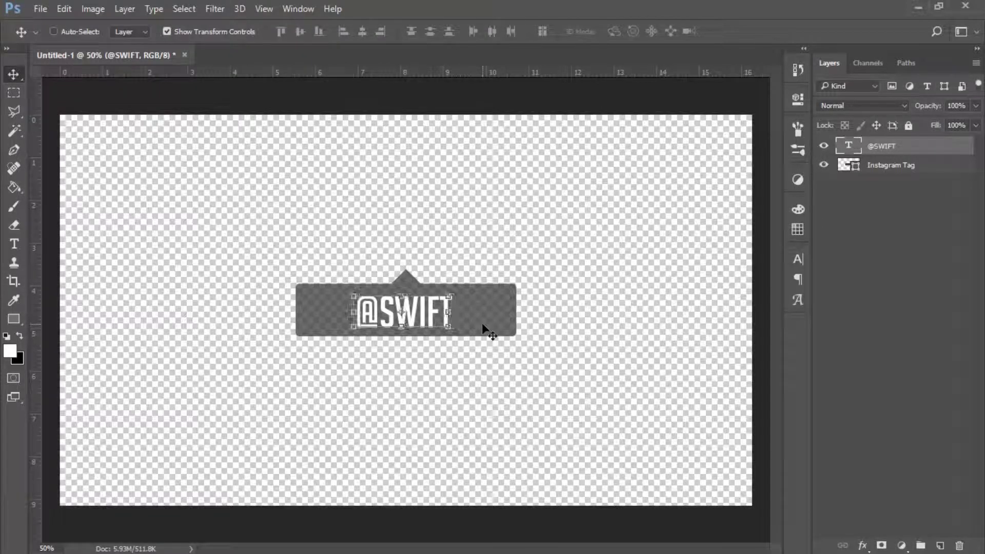
pyautogui.hotkey('shift', 'Right')
pyautogui.hotkey('shift', 'Left')
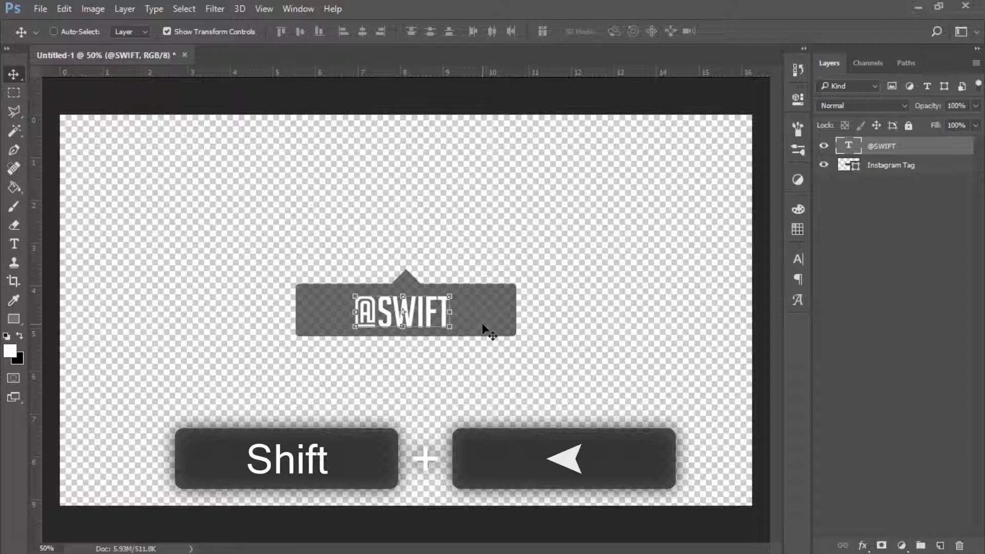
pyautogui.press('m')
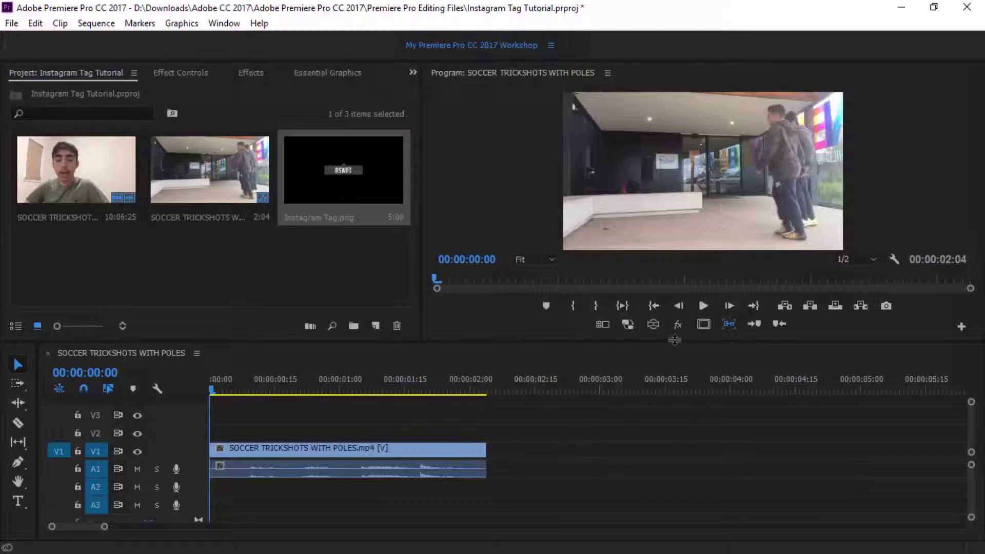
# - Place Instagram Tag.png on V2 above the soccer clip and trim it to 2:04
pyautogui.click(731, 323)
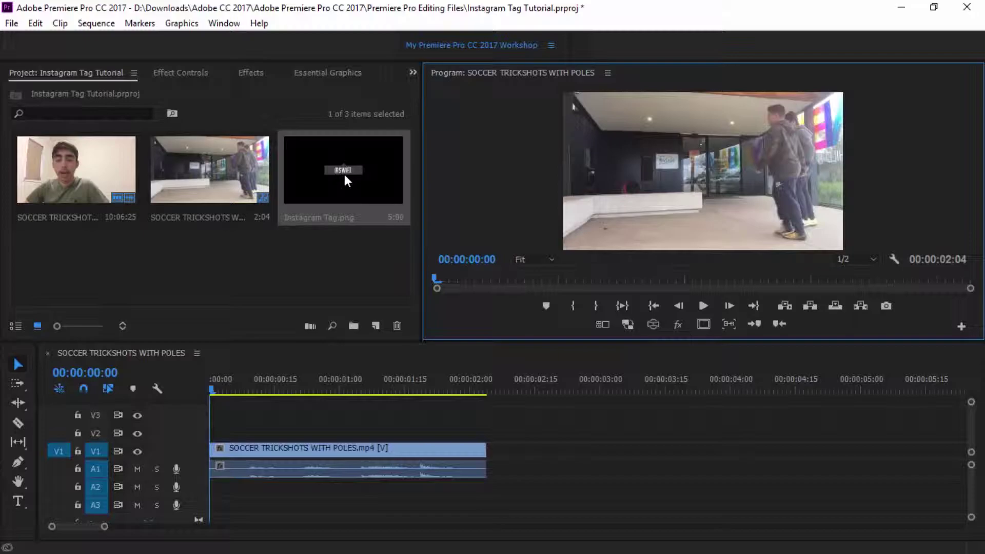
pyautogui.moveTo(345, 176); pyautogui.dragTo(210, 433)
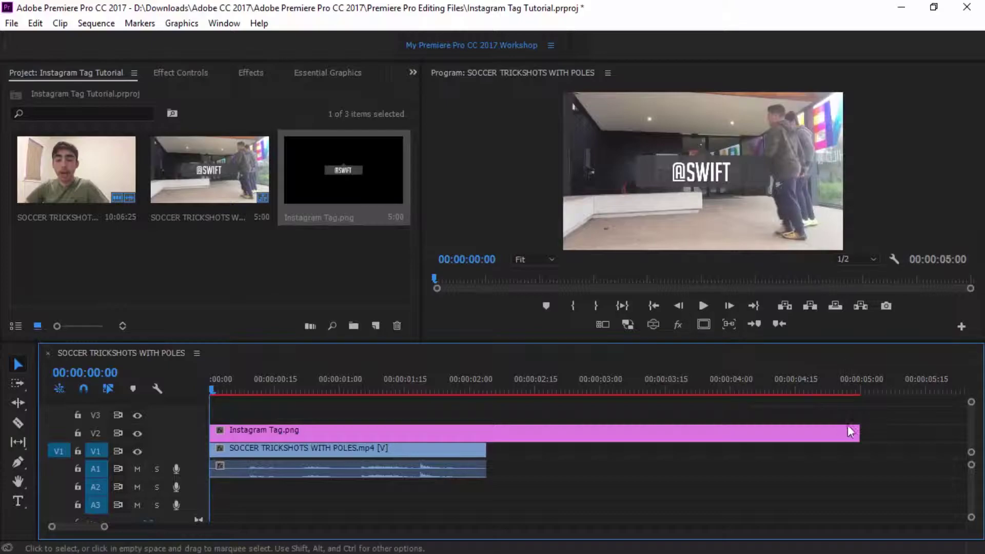
pyautogui.moveTo(864, 432); pyautogui.dragTo(486, 434)
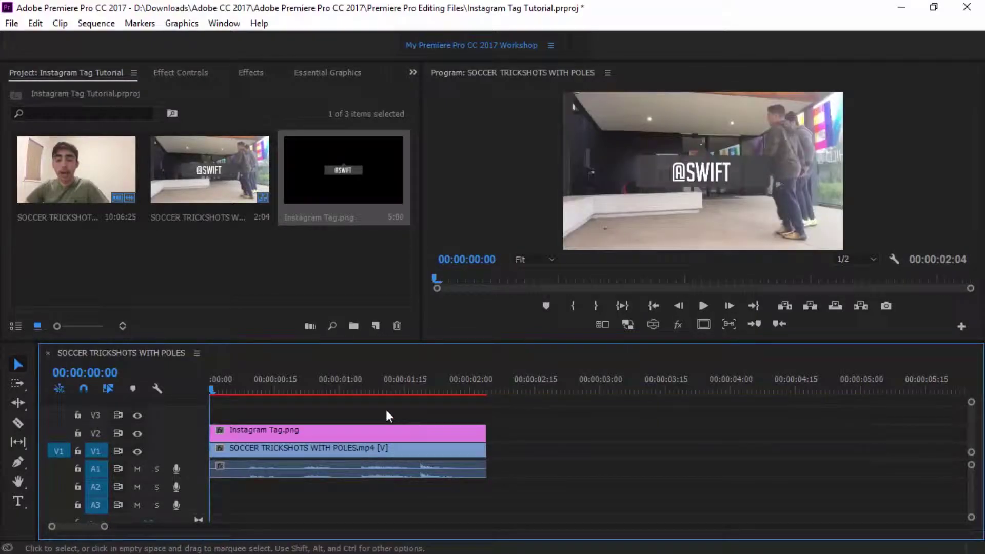
# - Show the tag clip's Motion settings and set starting Scale and Position keyframes at frame 0
pyautogui.click(738, 303)
pyautogui.click(737, 304)
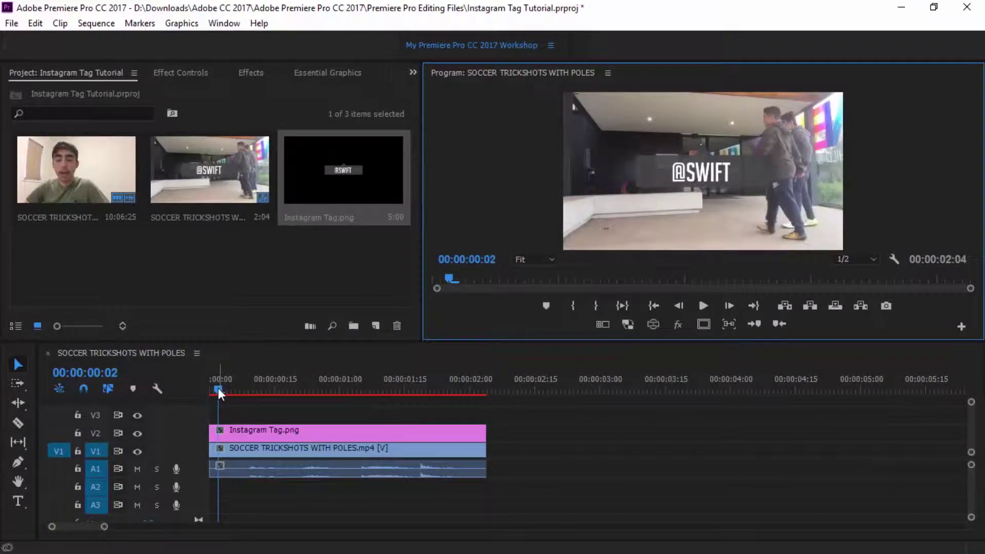
pyautogui.moveTo(218, 388); pyautogui.dragTo(212, 389)
pyautogui.click(175, 72)
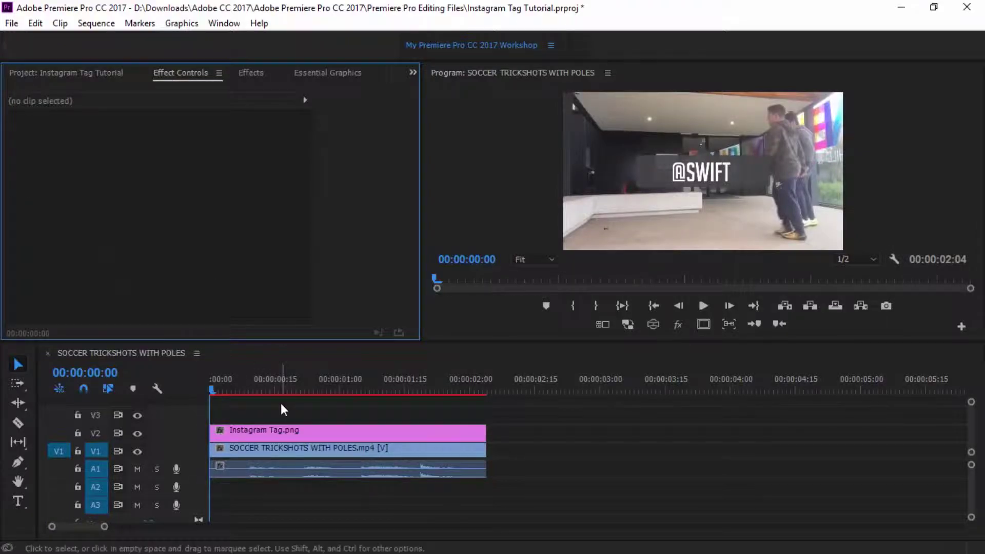
pyautogui.click(284, 431)
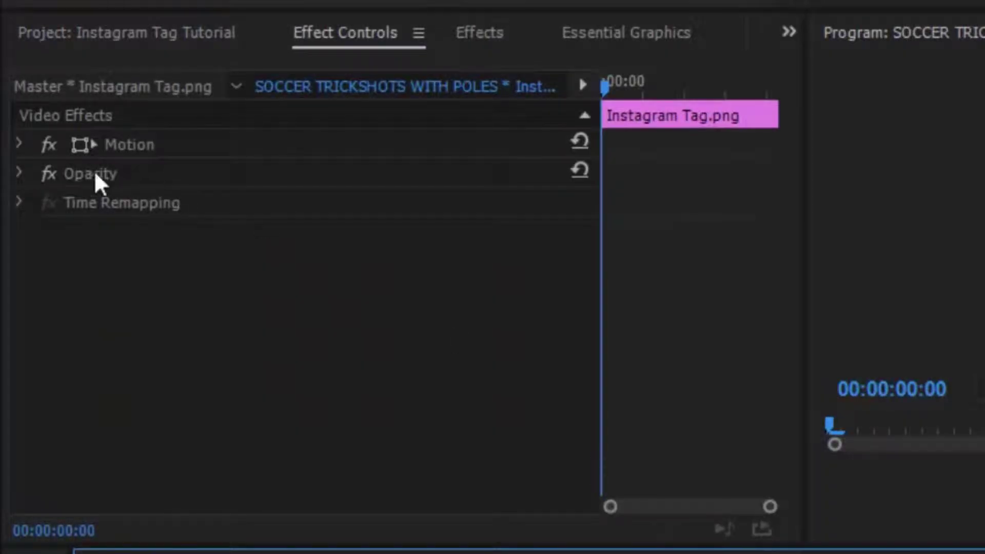
pyautogui.click(19, 144)
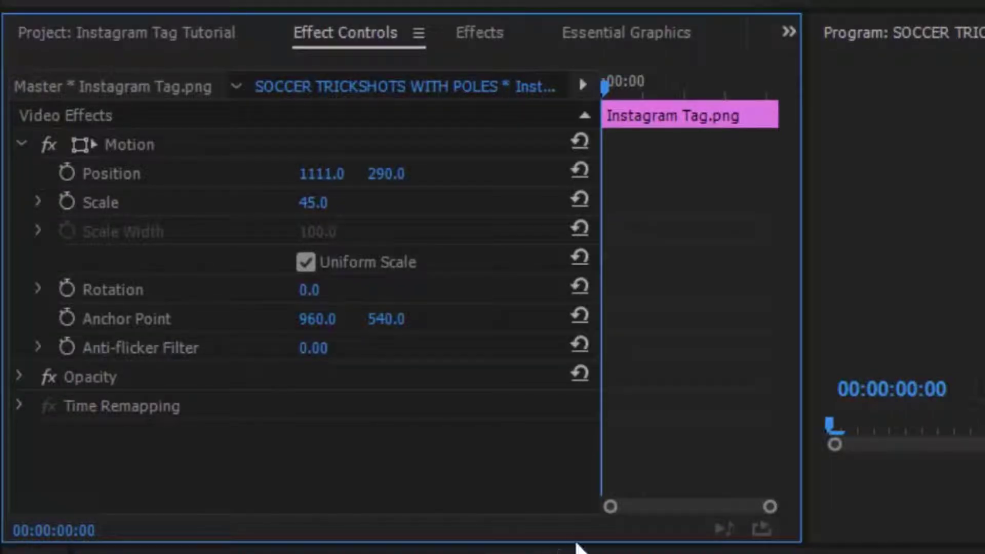
pyautogui.moveTo(609, 97); pyautogui.dragTo(622, 93)
pyautogui.click(128, 174)
pyautogui.press('Home')
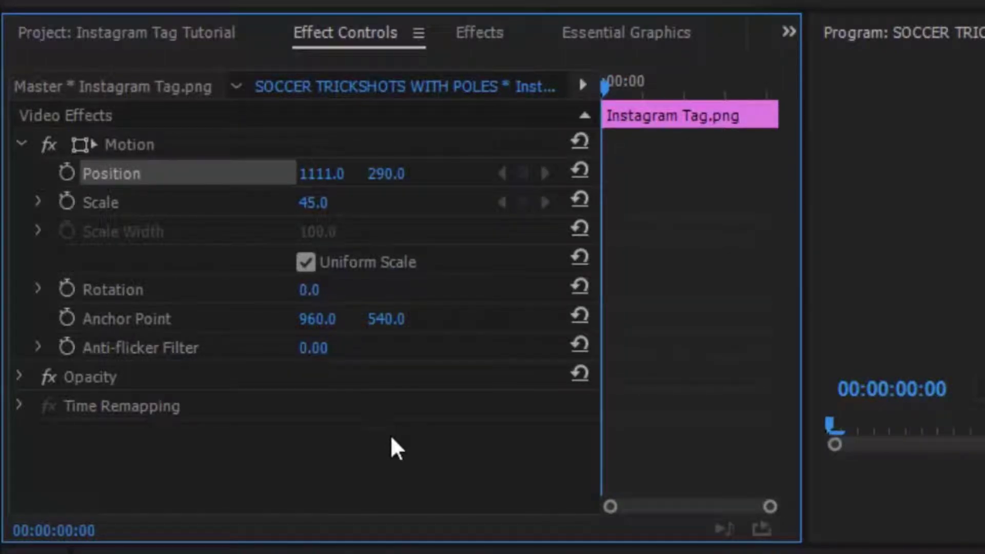
pyautogui.click(67, 202)
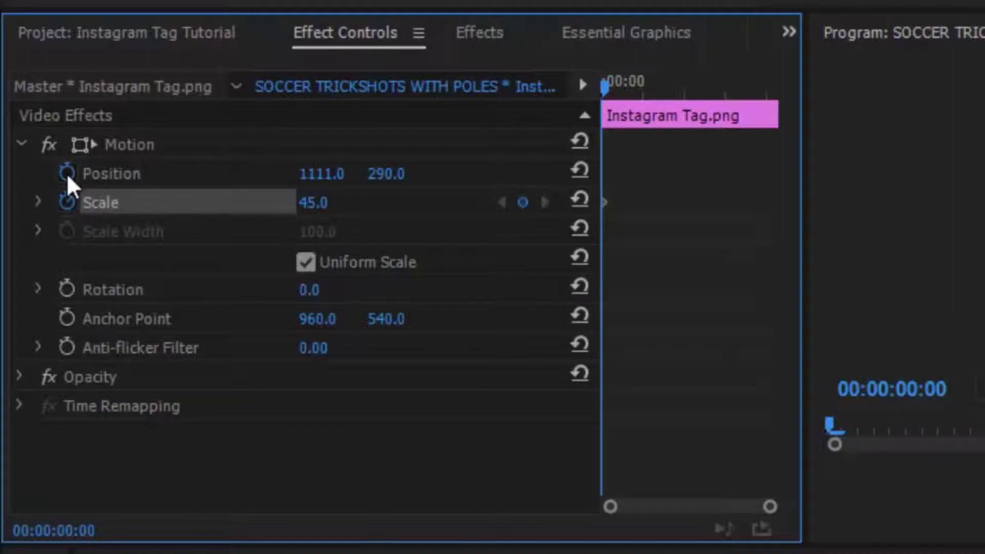
pyautogui.click(66, 174)
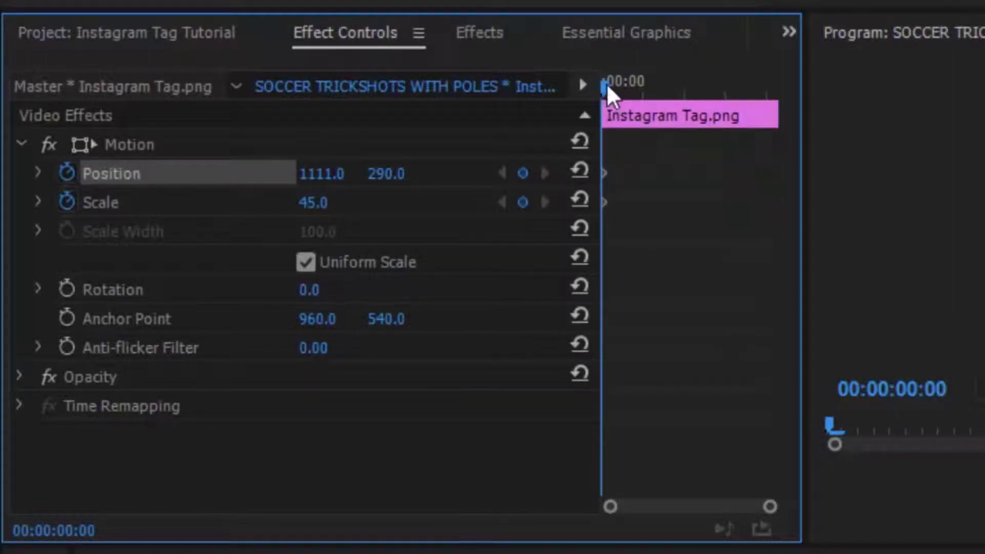
# - Keyframe the tag moving left at frames 4, 7 and 11, reaching X 1017
pyautogui.moveTo(607, 90); pyautogui.dragTo(615, 85)
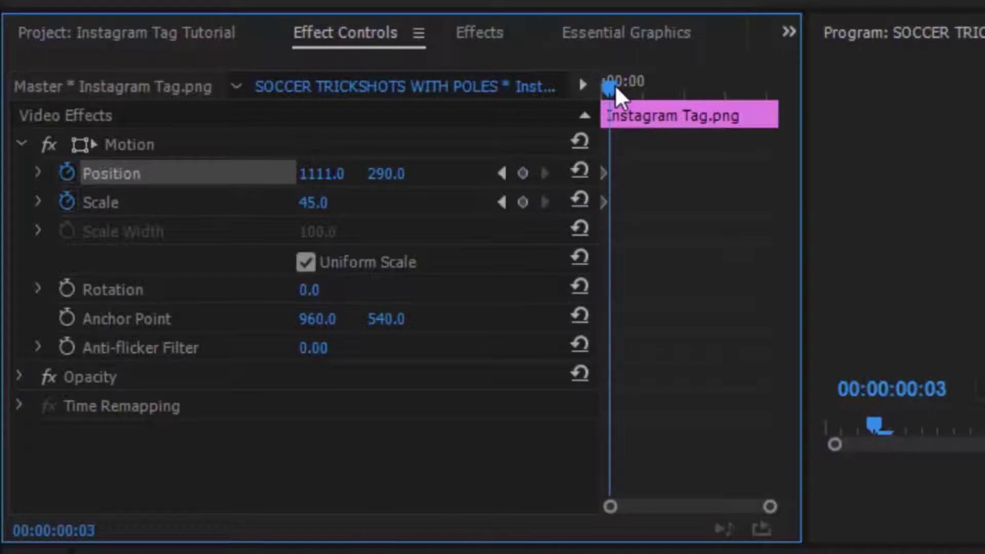
pyautogui.moveTo(328, 174); pyautogui.dragTo(314, 174)
pyautogui.moveTo(608, 88); pyautogui.dragTo(619, 88)
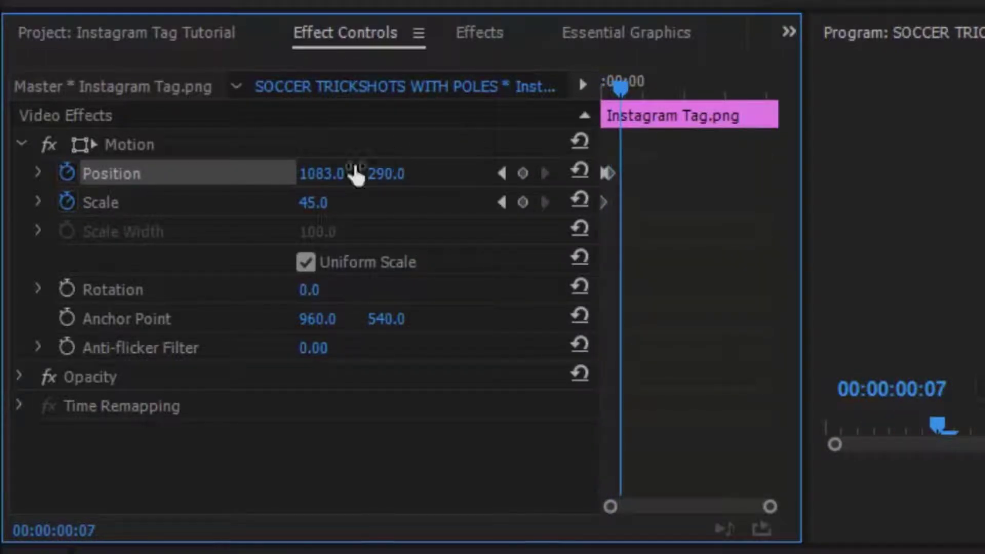
pyautogui.moveTo(356, 175); pyautogui.dragTo(308, 175)
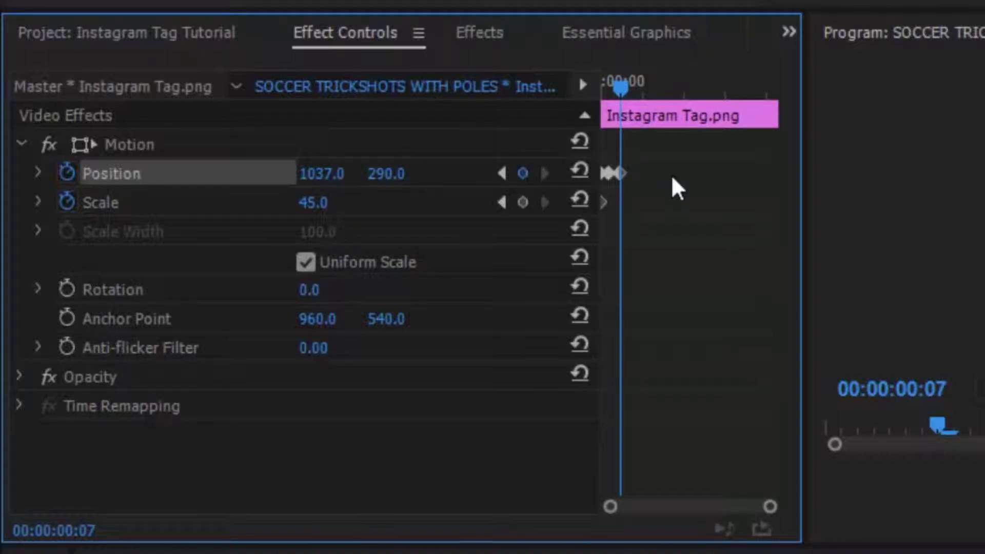
pyautogui.click(631, 86)
pyautogui.hotkey('ctrl', 's')
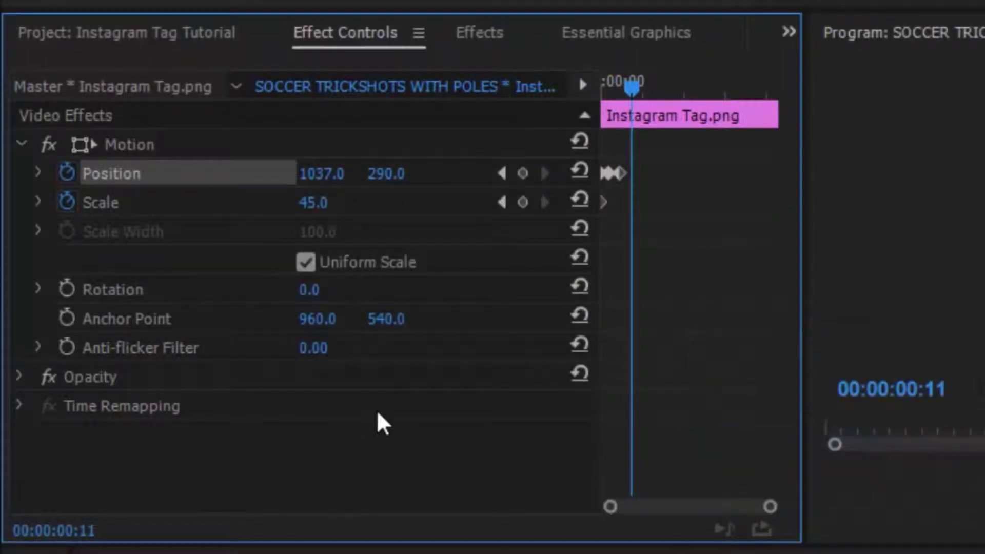
pyautogui.moveTo(322, 174); pyautogui.dragTo(314, 174)
# - Keyframe the tag through X 1003/Y 308 and X 955/Y 300 to X 925 at frame 28
pyautogui.press('Right')
pyautogui.click(644, 88)
pyautogui.moveTo(387, 173); pyautogui.dragTo(313, 173)
pyautogui.click(655, 85)
pyautogui.click(668, 85)
pyautogui.moveTo(386, 173); pyautogui.dragTo(395, 174)
pyautogui.click(679, 86)
pyautogui.moveTo(322, 173); pyautogui.dragTo(313, 174)
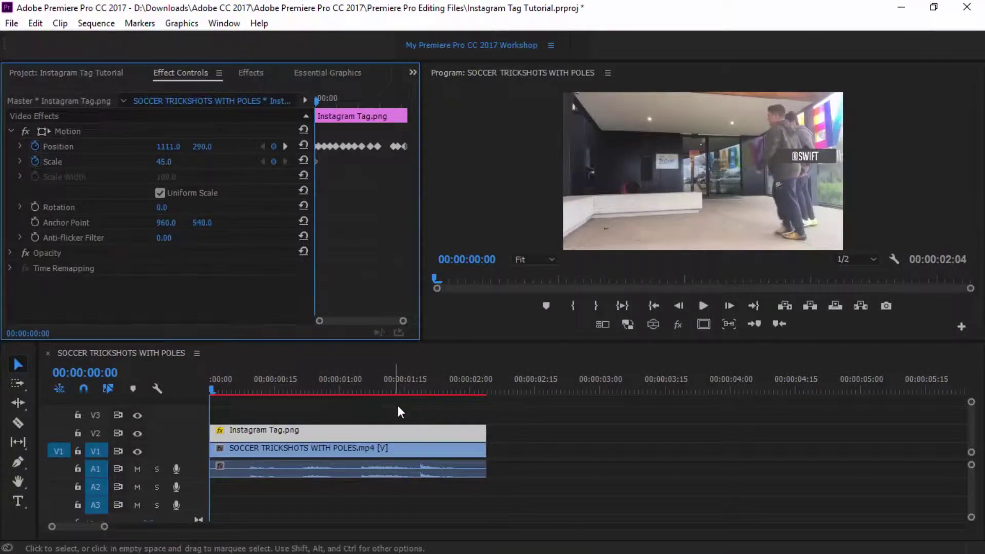
# - Preview the tag animation, then inspect individual Position keyframes in the velocity graph
pyautogui.click(703, 307)
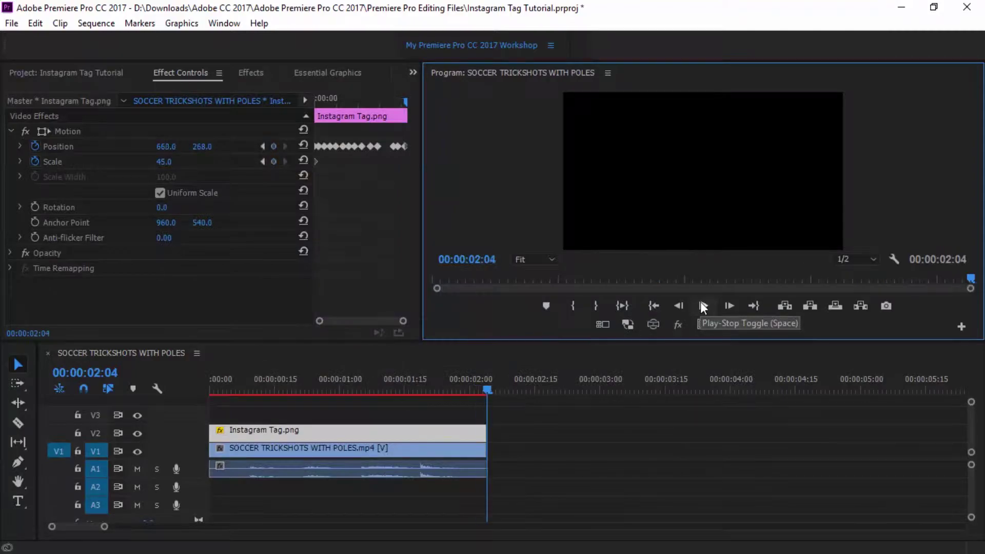
pyautogui.click(654, 305)
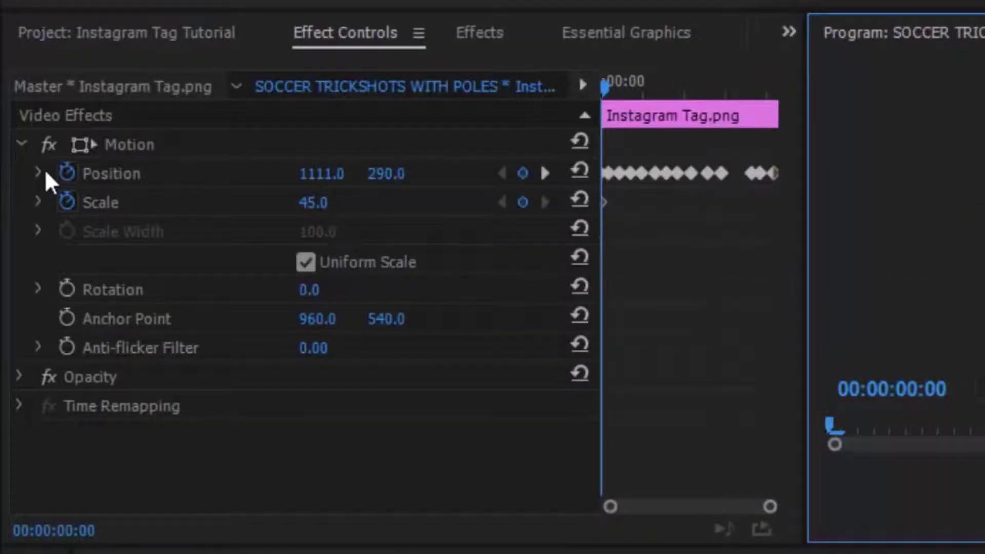
pyautogui.click(38, 174)
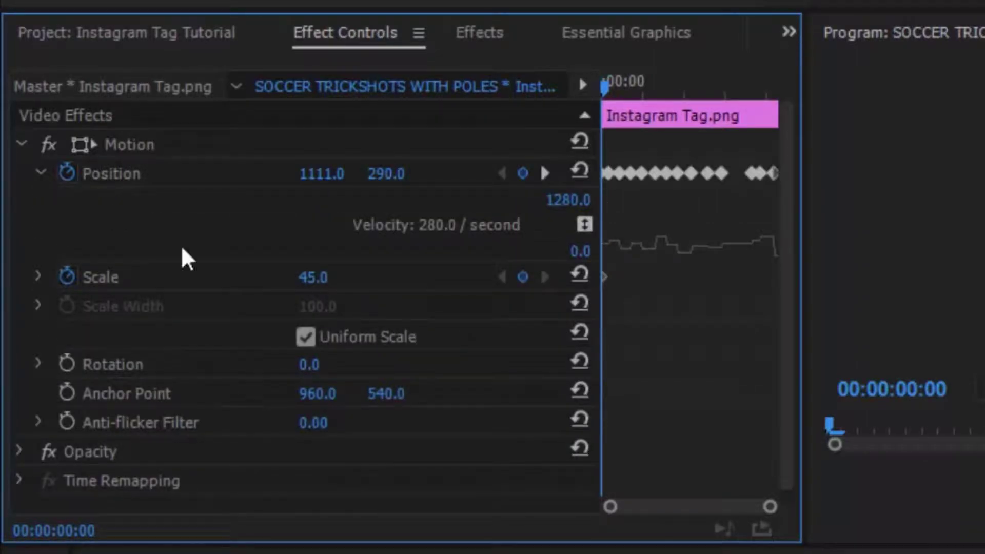
pyautogui.click(710, 250)
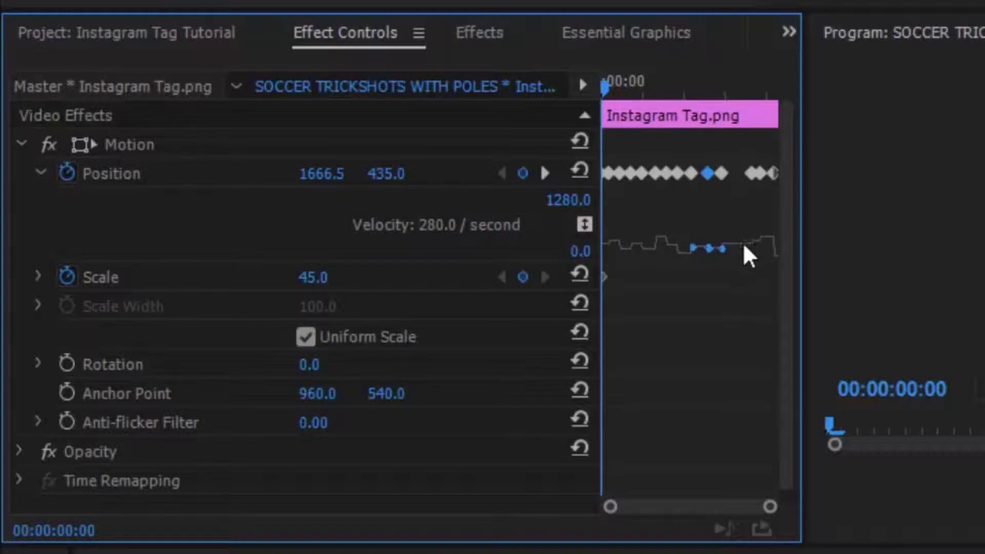
pyautogui.click(722, 248)
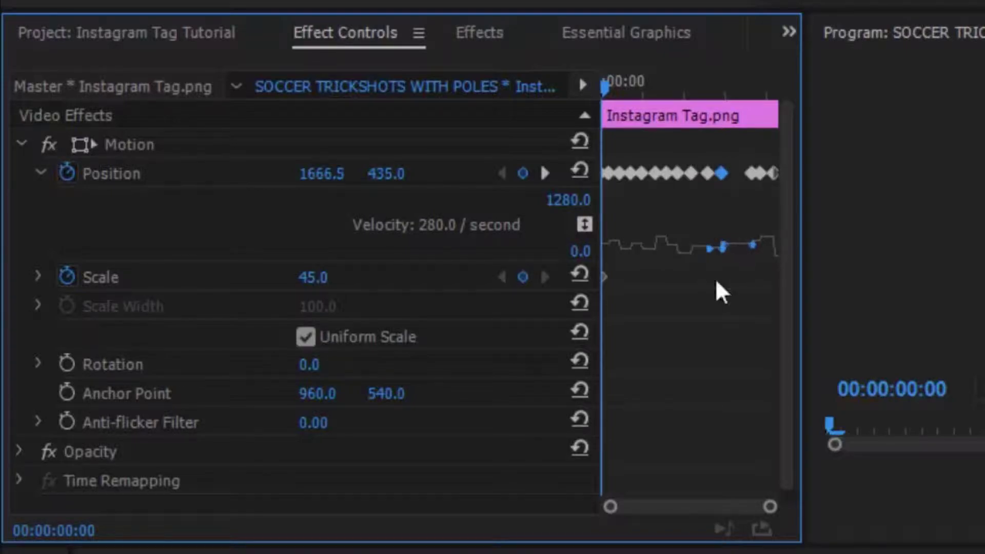
pyautogui.click(693, 251)
pyautogui.click(690, 252)
pyautogui.click(679, 253)
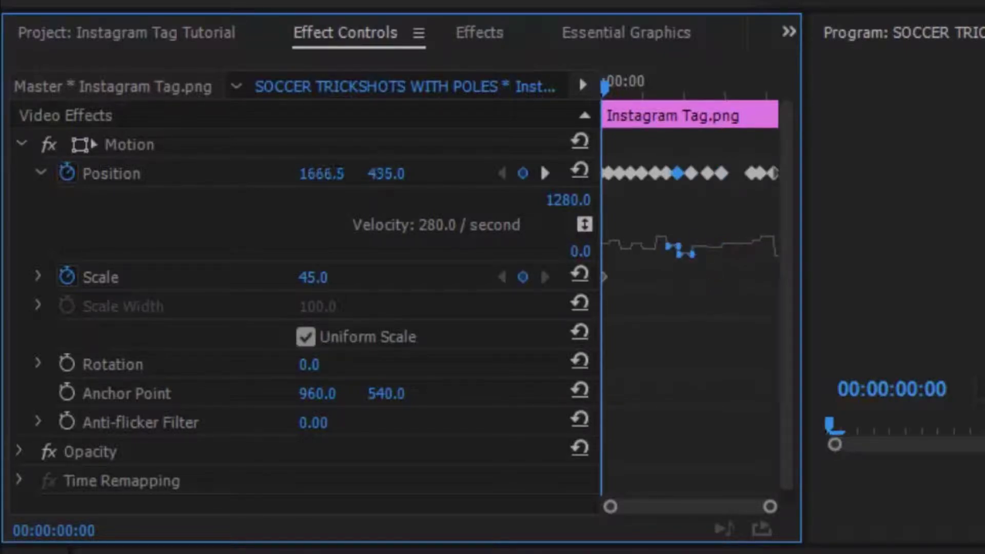
pyautogui.click(690, 253)
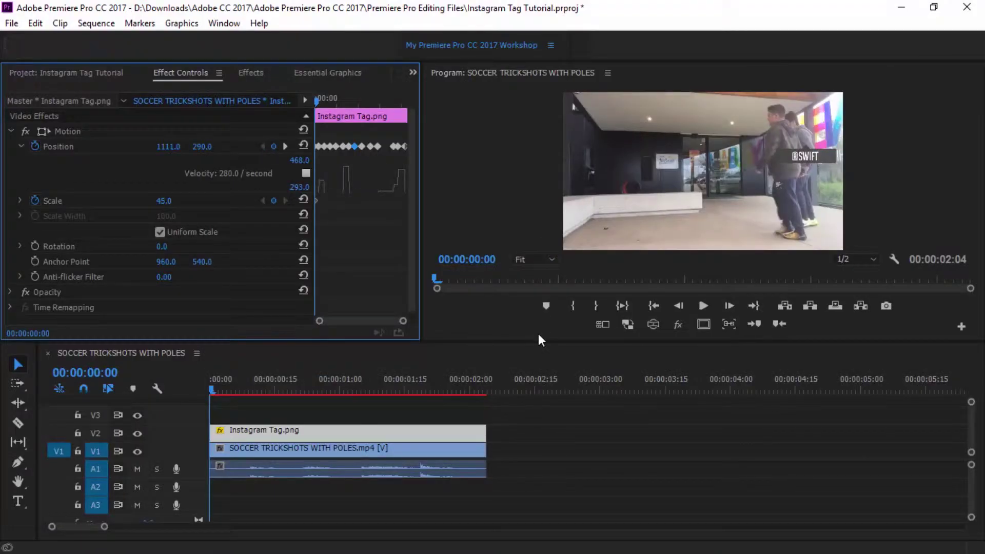
# - Replay the animation, collapse Position and Motion, and return the playhead to 00:00:00:00
pyautogui.click(704, 306)
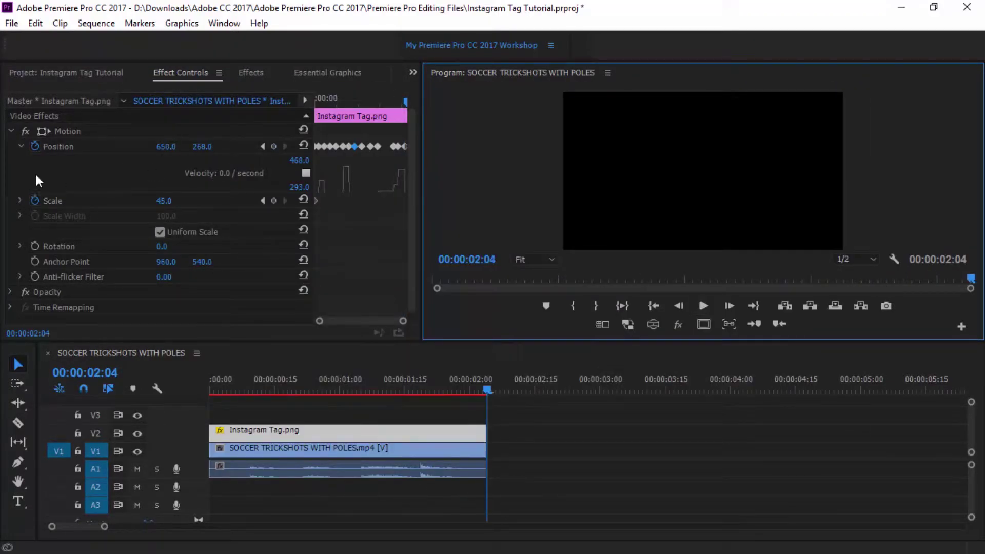
pyautogui.click(21, 146)
pyautogui.click(11, 132)
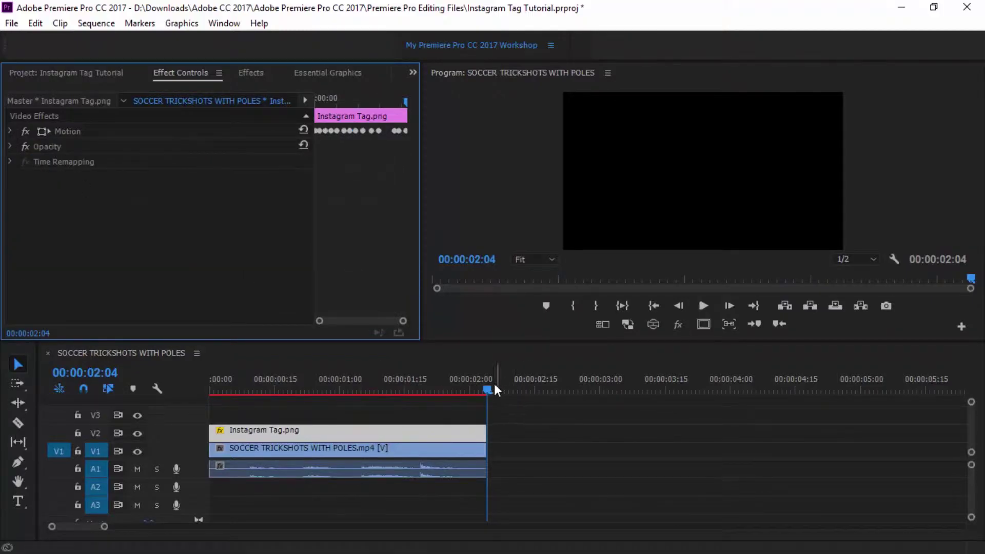
pyautogui.moveTo(377, 399); pyautogui.dragTo(151, 435)
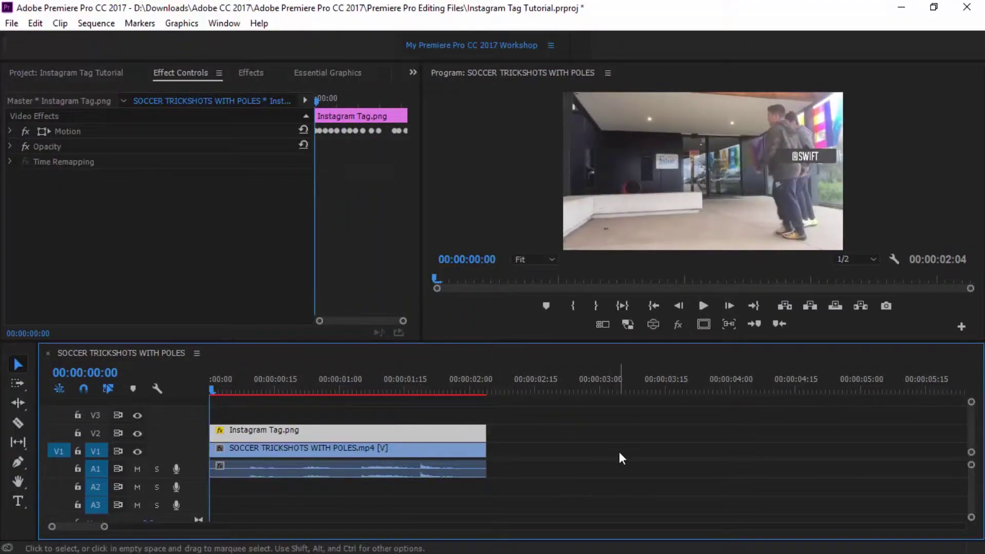